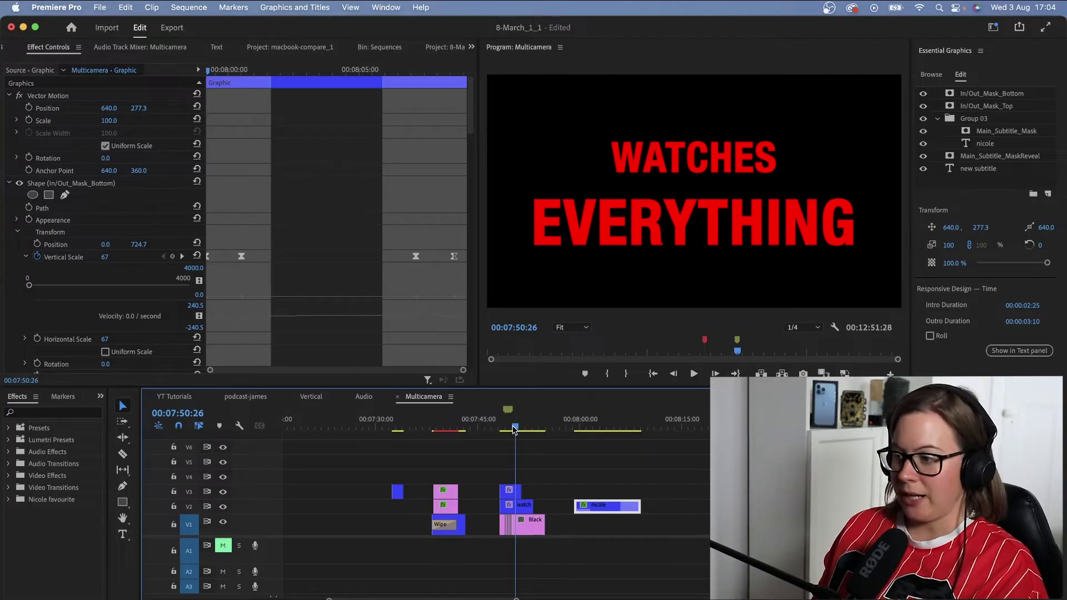
Review the NICOLE and WATCHES EVERYTHING titles in the Multicamera sequence, back to 00:07:40:27.
left_click(611, 428)
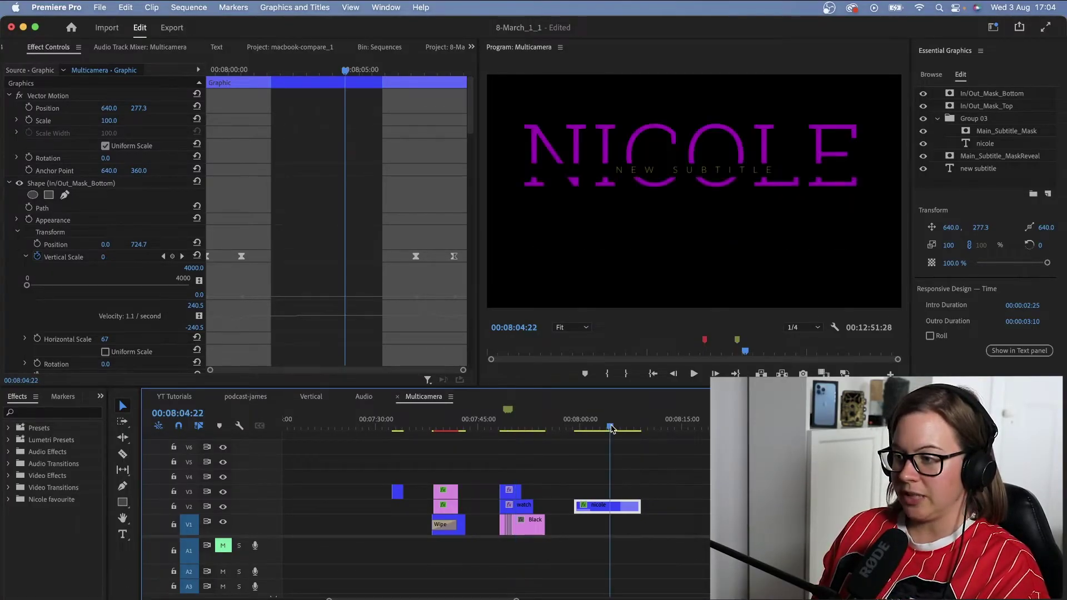
left_click(508, 430)
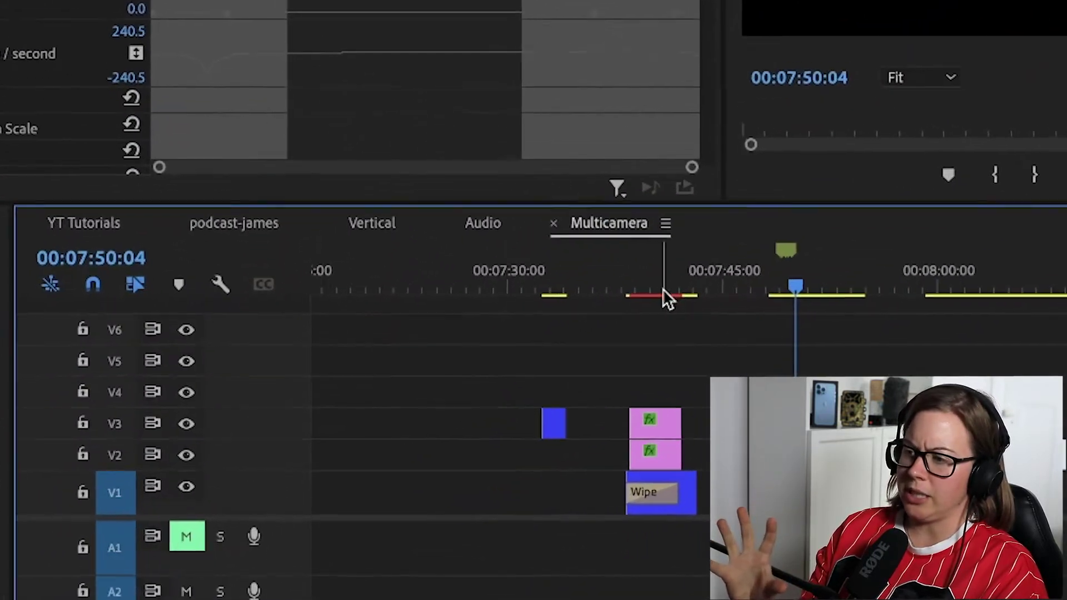
left_click(450, 431)
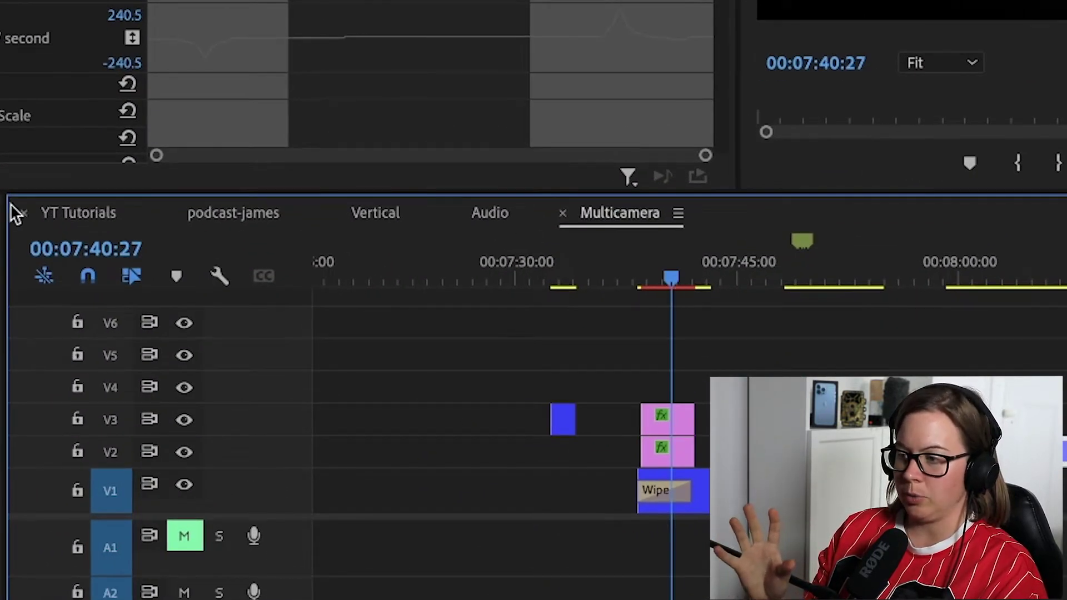
Preview YT Tutorials from 00:00:35:09 to 00:01:45:15, then return to Multicamera's NICOLE title.
left_click(71, 219)
left_click(706, 282)
left_click(429, 283)
left_click_drag(431, 288, 660, 280)
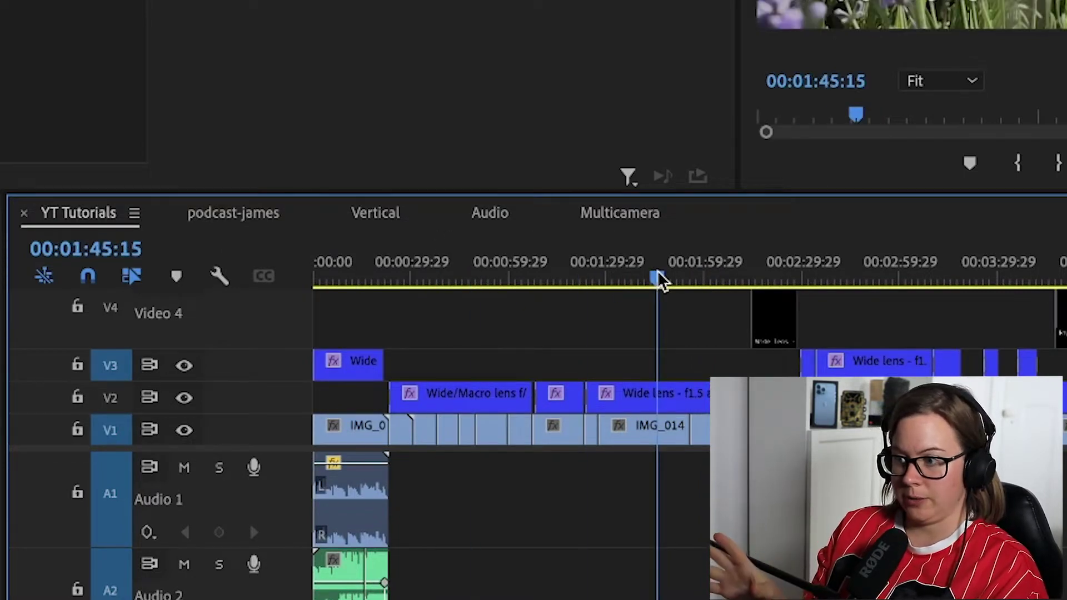
left_click(617, 216)
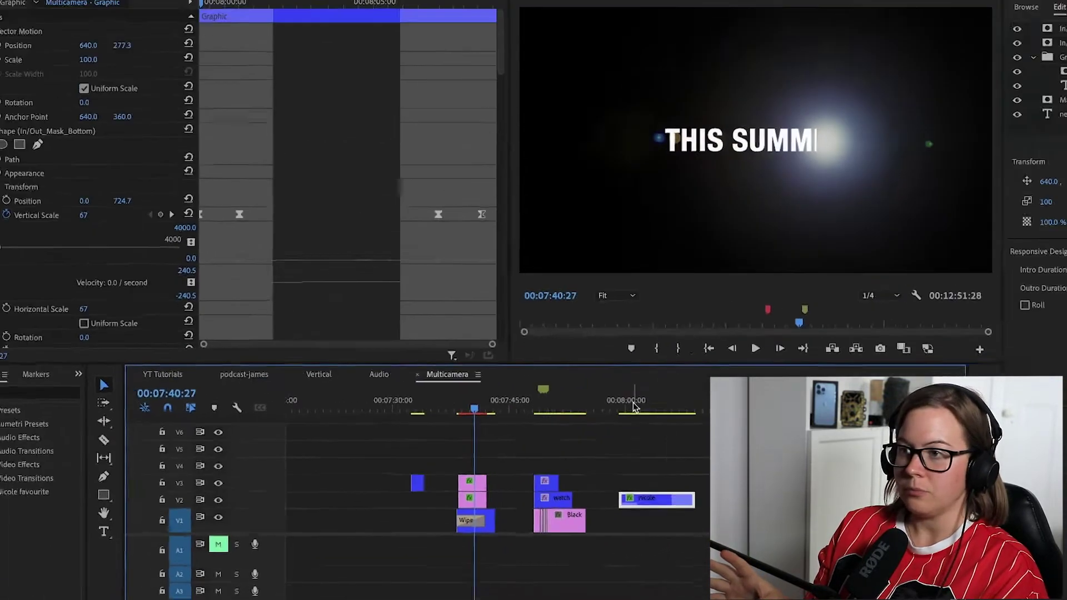
left_click(973, 279)
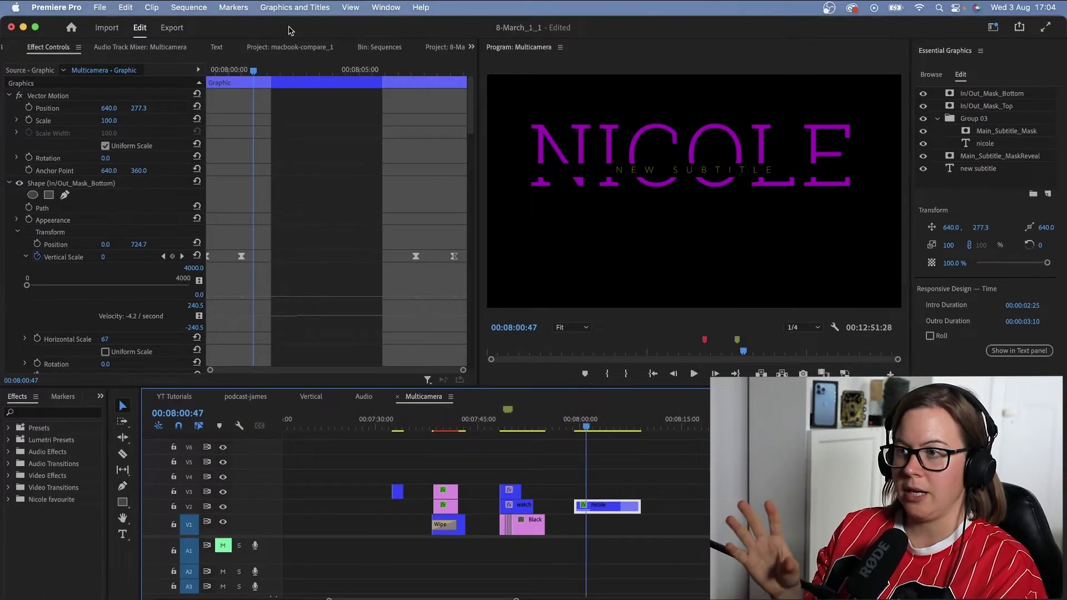
Open Replace Fonts in Projects and inspect the Poppins Black and Myriad Pro Bold entries.
left_click(294, 9)
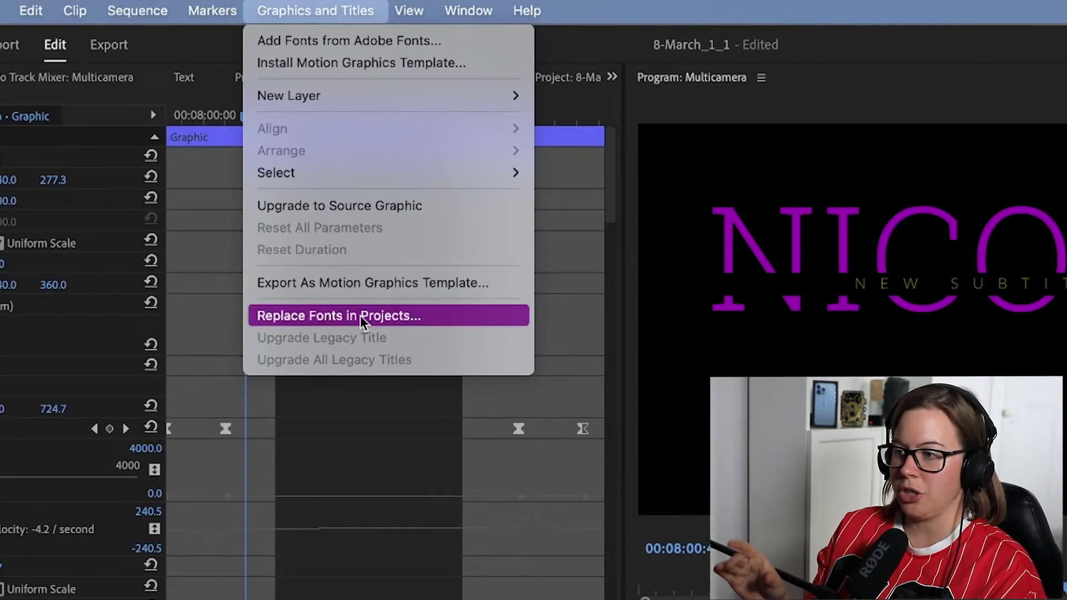
left_click(441, 315)
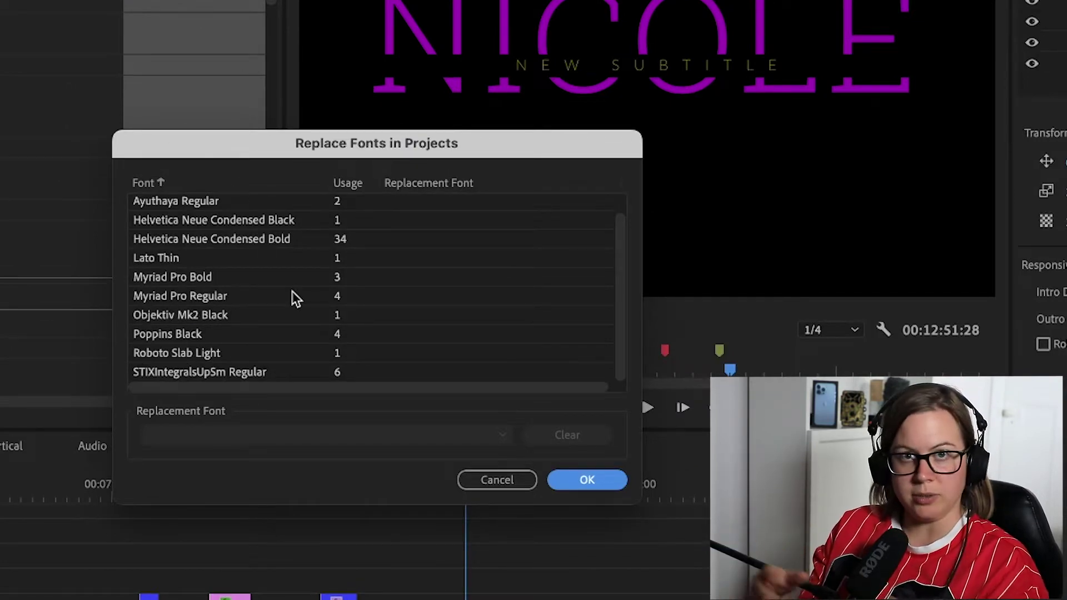
left_click(242, 333)
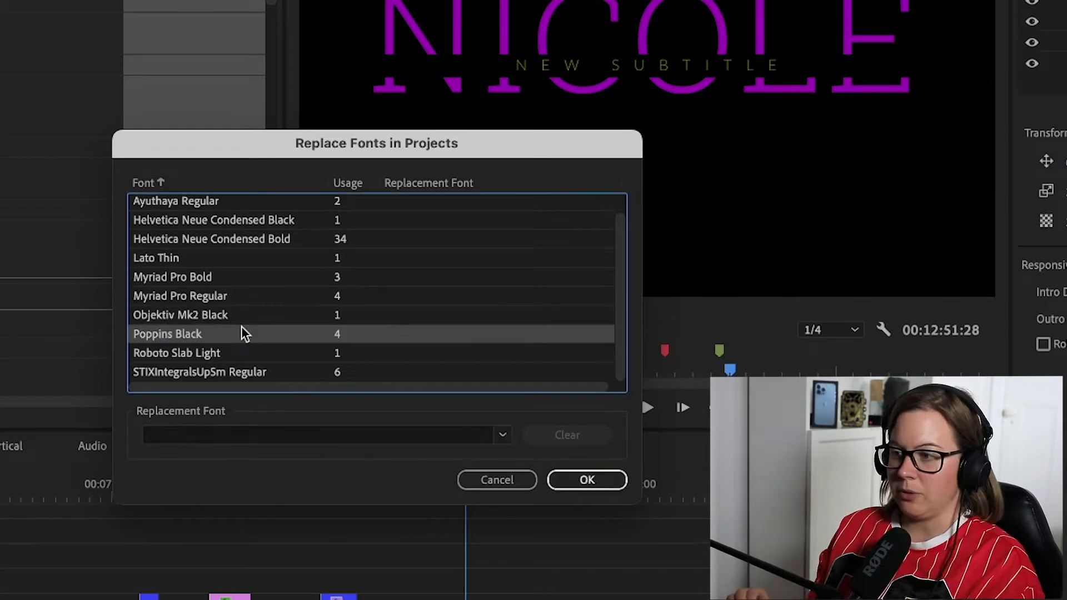
scroll(250, 297, "right", 1)
scroll(250, 295, "up", 1)
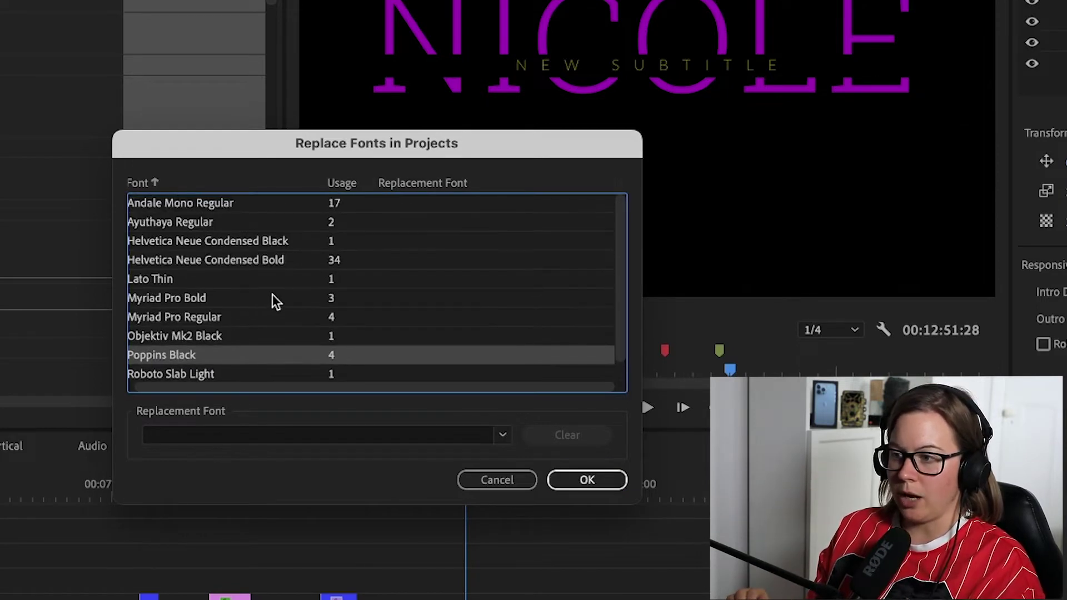
scroll(272, 295, "left", 1)
left_click(188, 299)
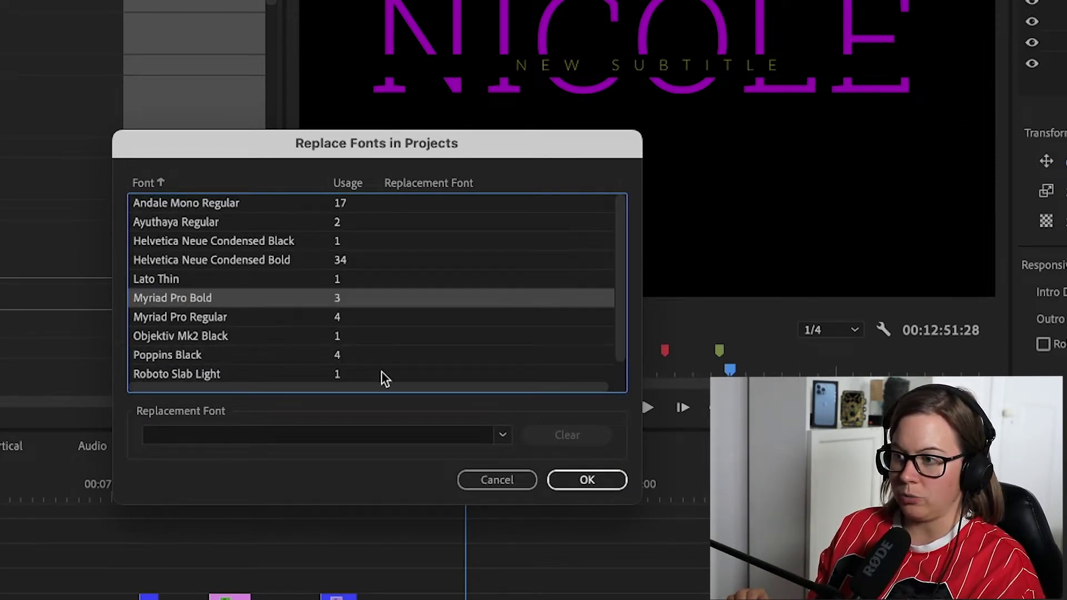
left_click(257, 434)
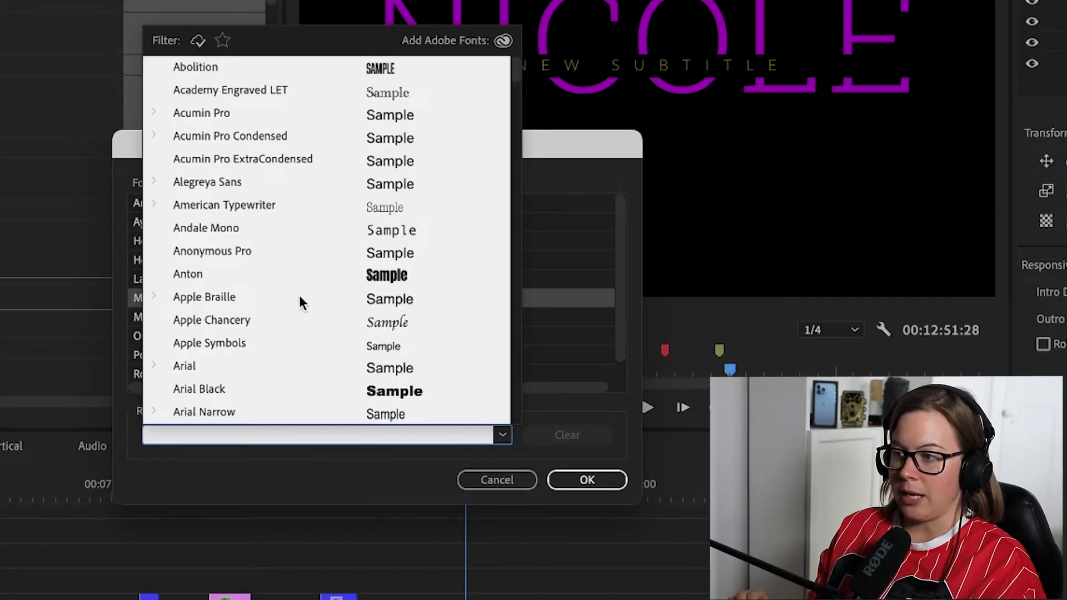
left_click(321, 484)
Select every project font and set Apple Chancery as their replacement font.
left_click(275, 286)
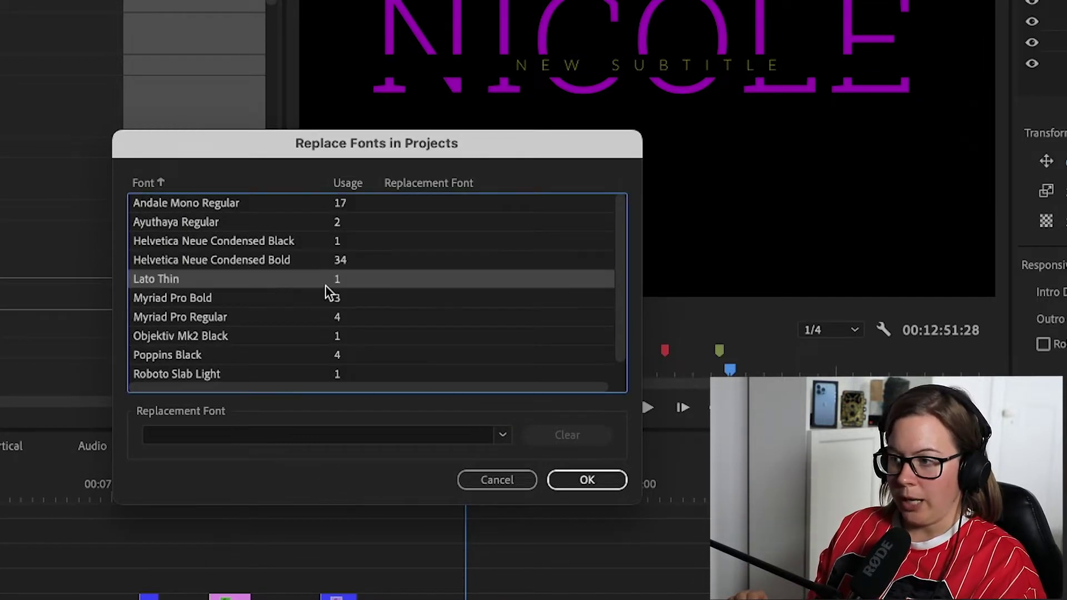
left_click(312, 314)
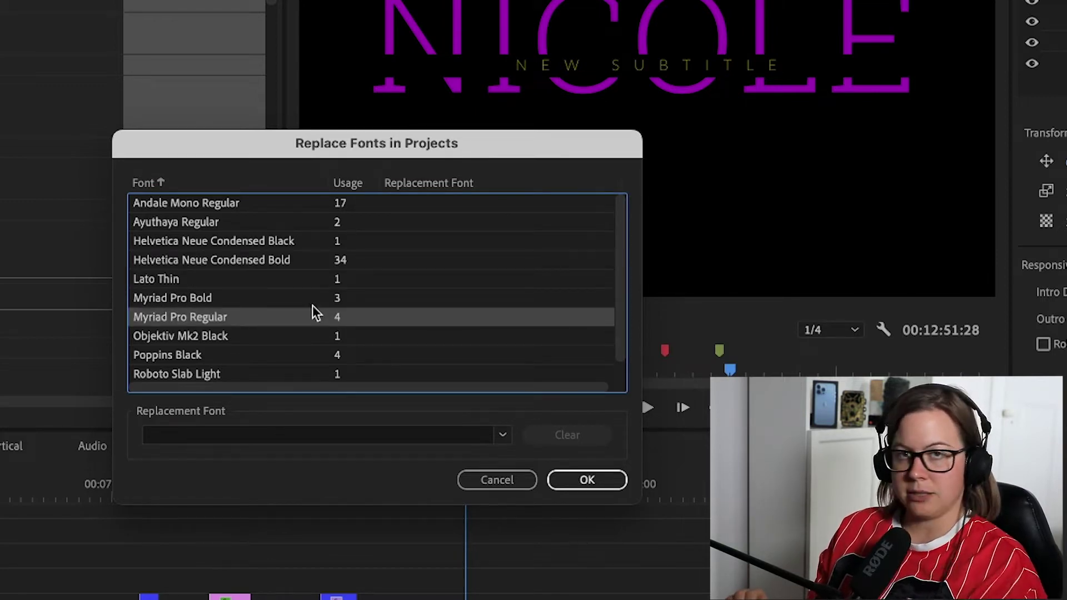
key("super+a")
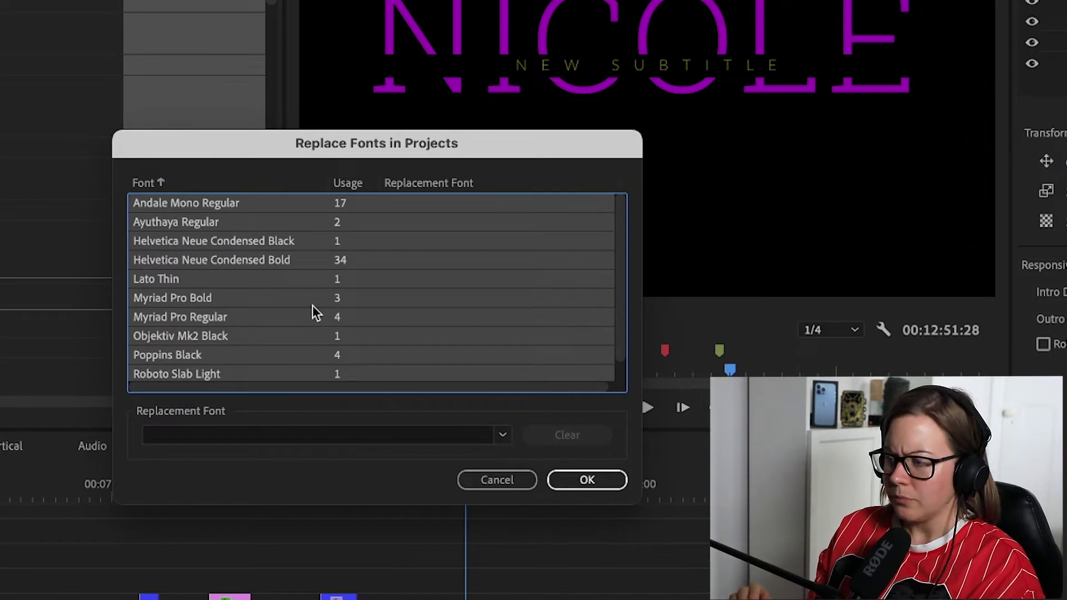
left_click(498, 433)
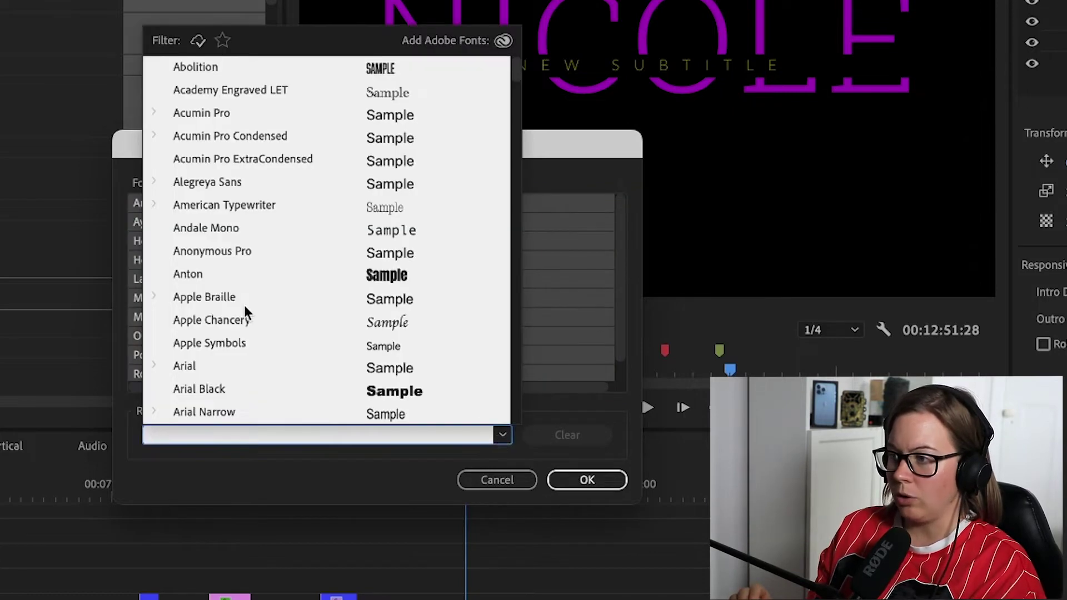
scroll(245, 307, "down", 1)
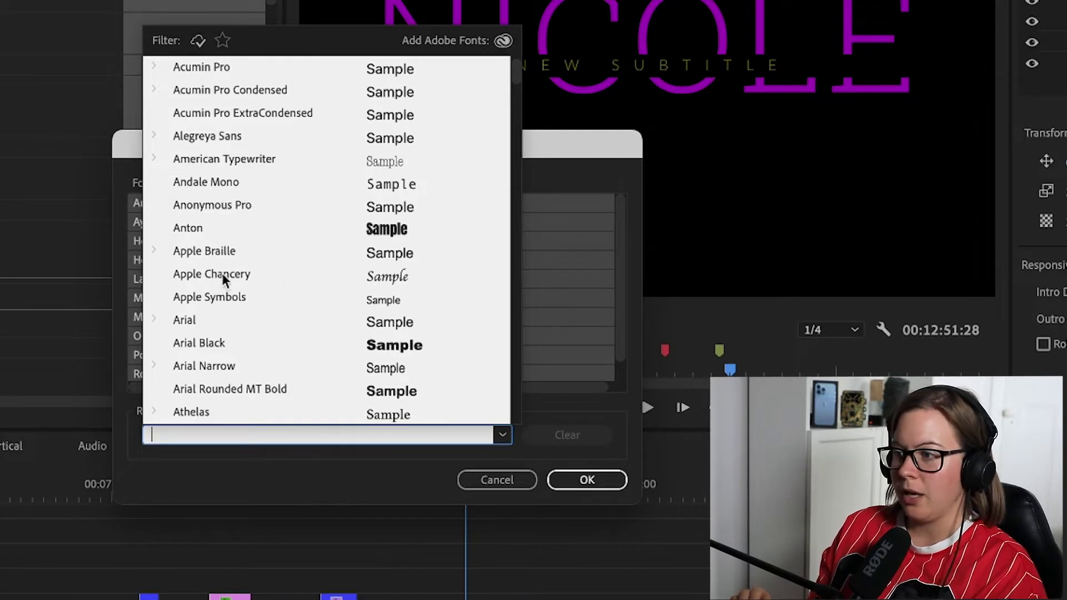
left_click(241, 274)
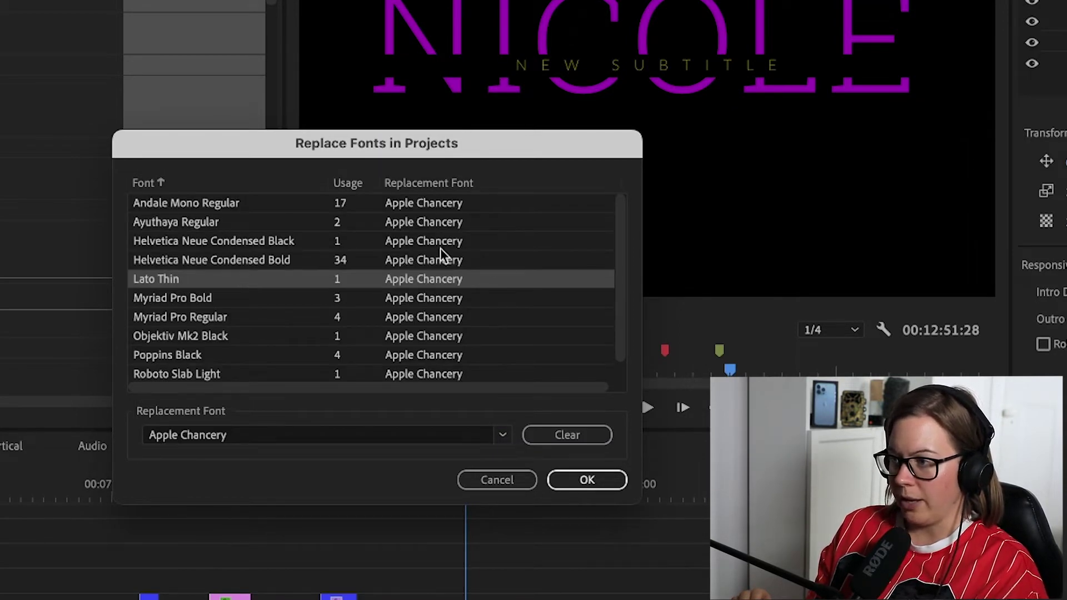
scroll(448, 306, "down", 1)
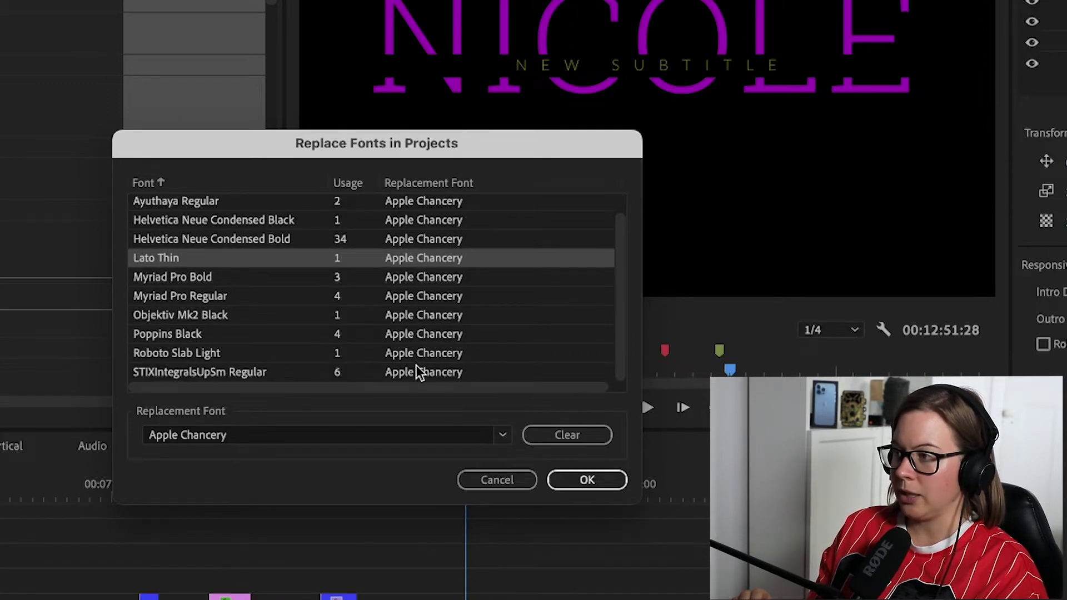
Apply the font replacement and check the WATCHES EVERYTHING and opening titles in Multicamera.
left_click(586, 480)
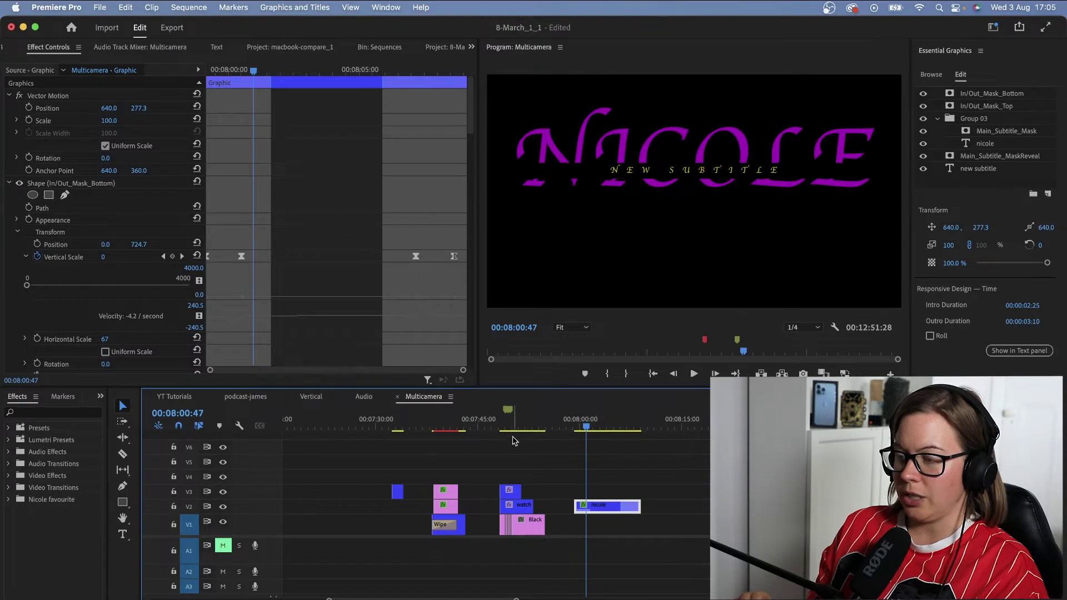
left_click(365, 492)
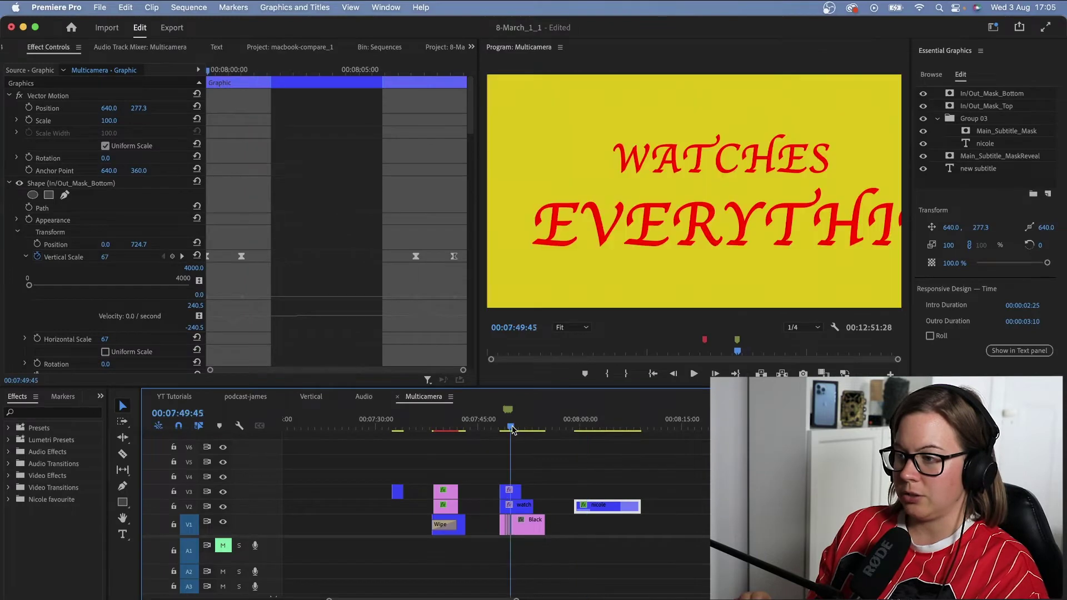
left_click(452, 422)
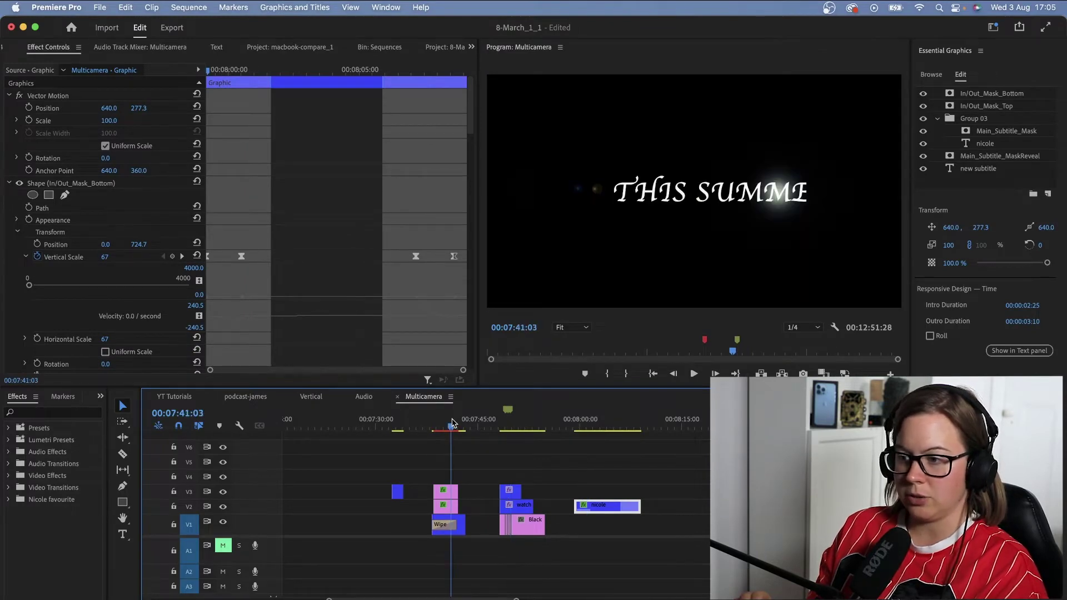
Check YT Tutorials subtitles through the Cinematic mode caption, then return to Multicamera's WATCHES EVERYTHING title.
left_click(174, 396)
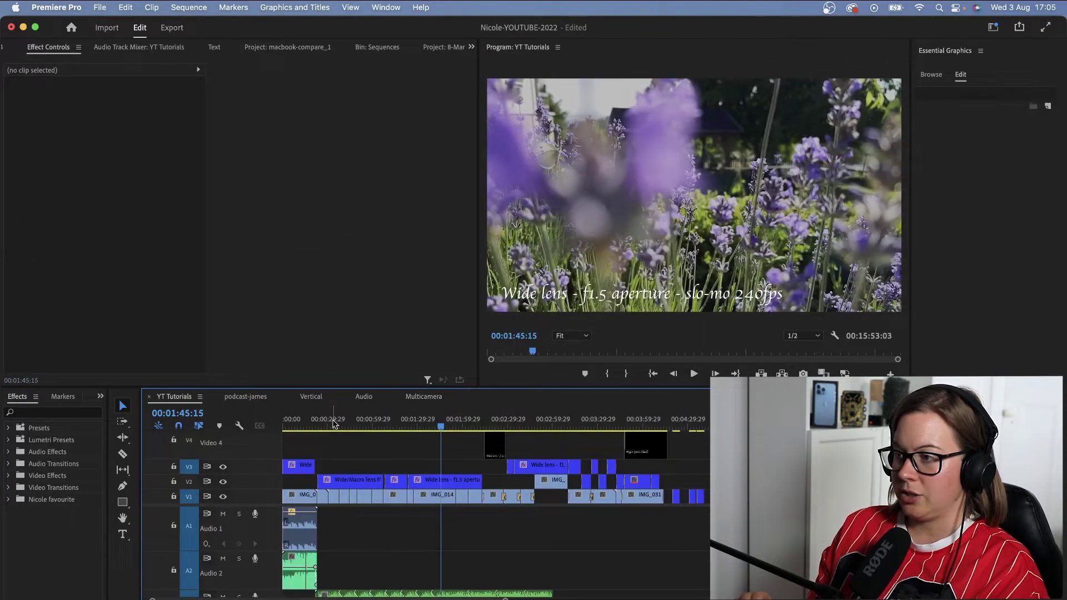
left_click(365, 423)
left_click(442, 424)
left_click(475, 428)
left_click_drag(475, 428, 546, 425)
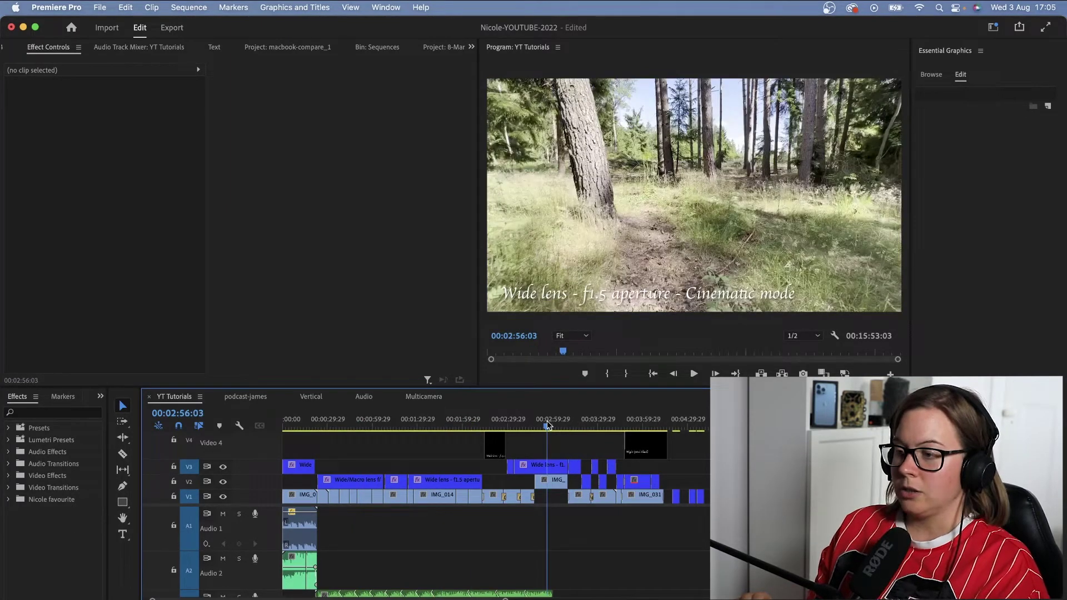
left_click(423, 397)
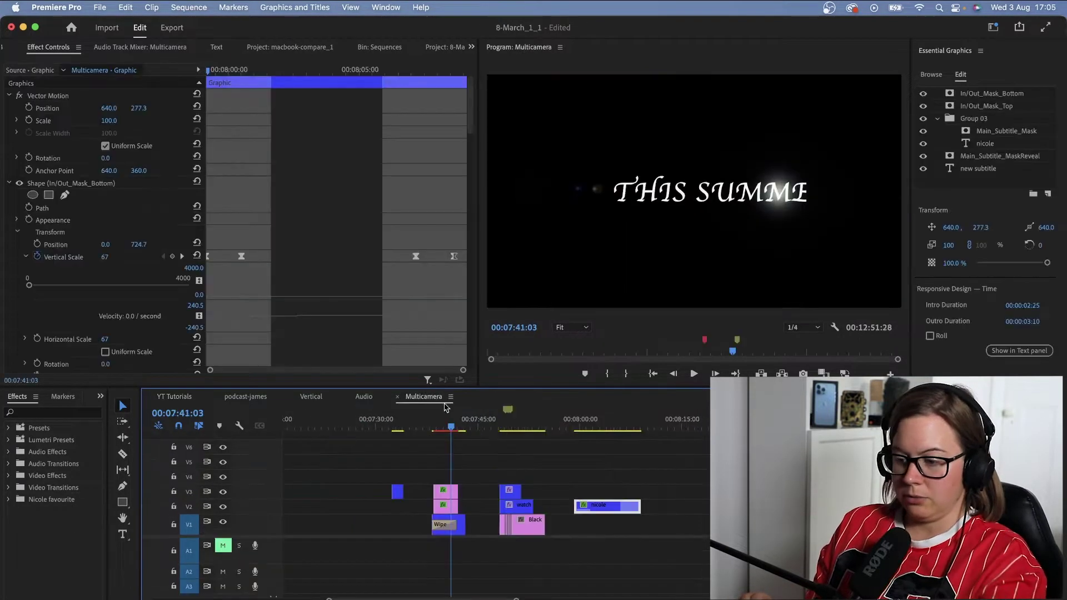
left_click(510, 428)
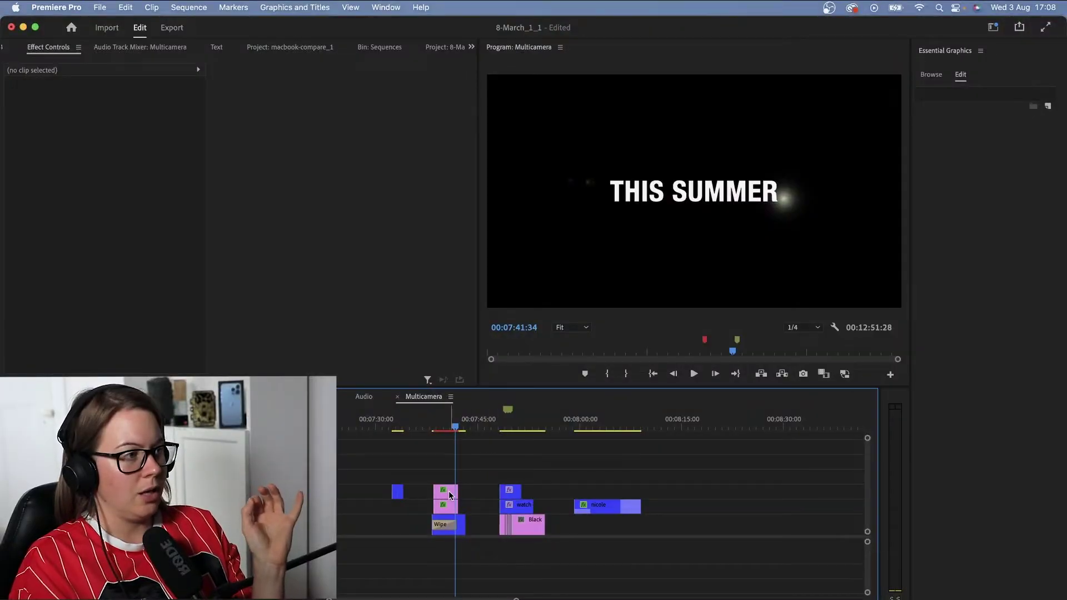
Set the This summer text layer to Impact and raise its font size to 102.
left_click(450, 494)
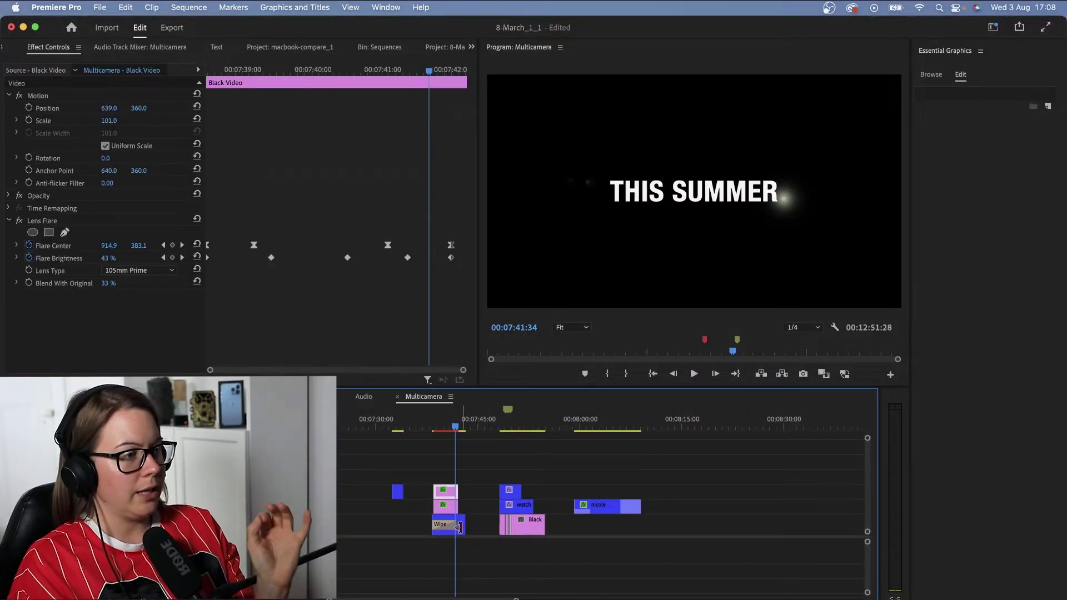
left_click(459, 530)
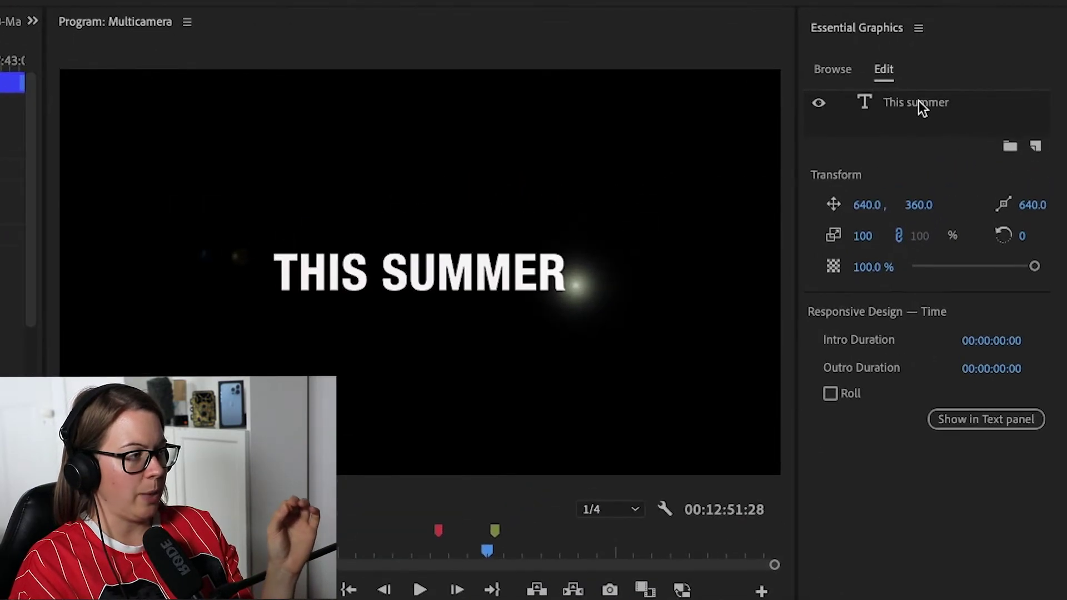
left_click(979, 92)
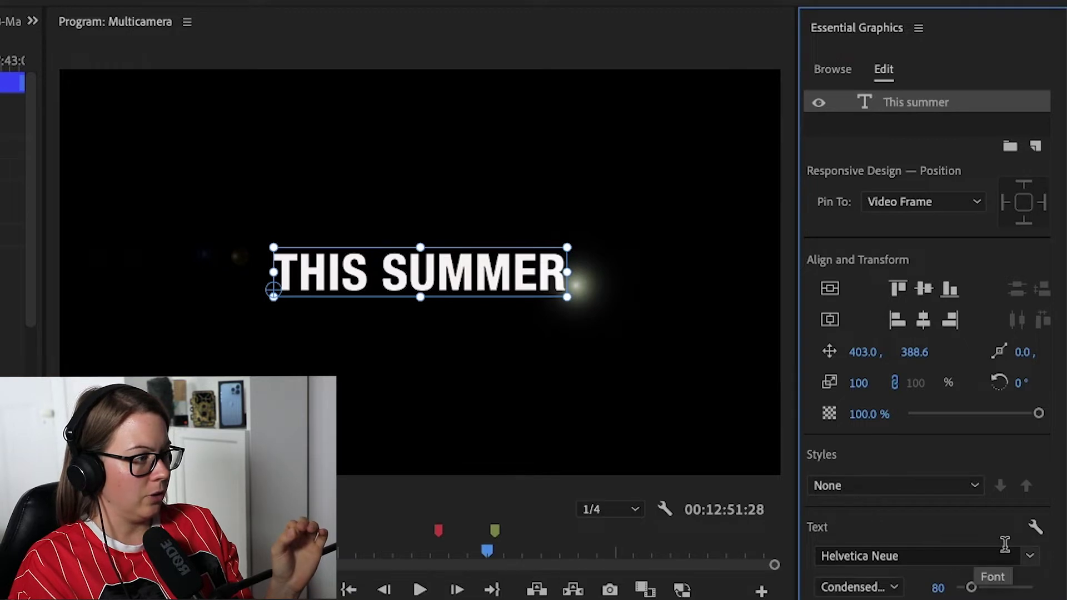
left_click(1030, 557)
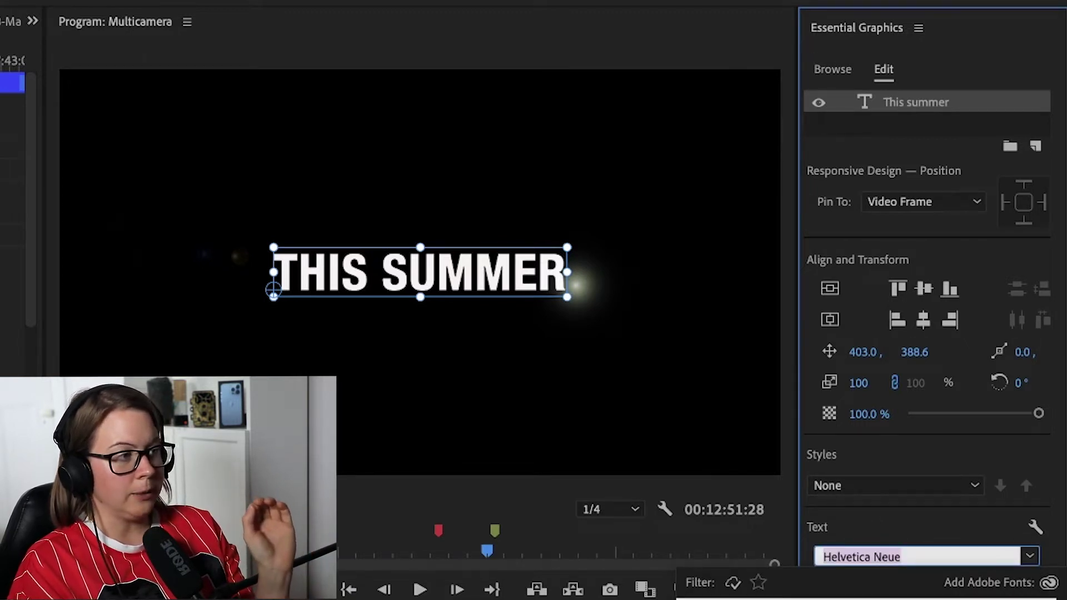
type("Impact")
key("Return")
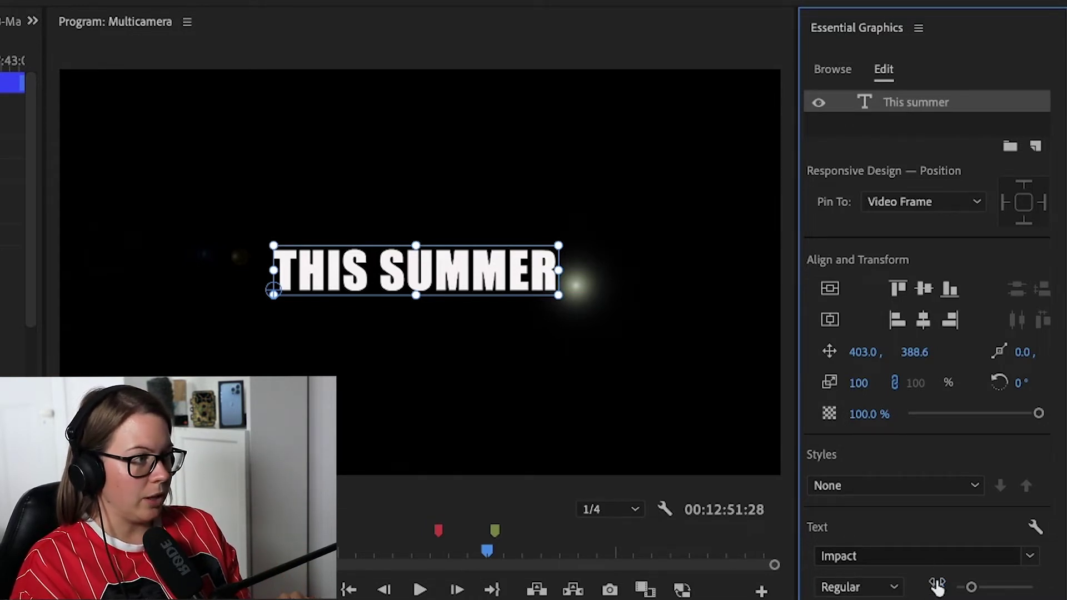
left_click_drag(937, 588, 949, 587)
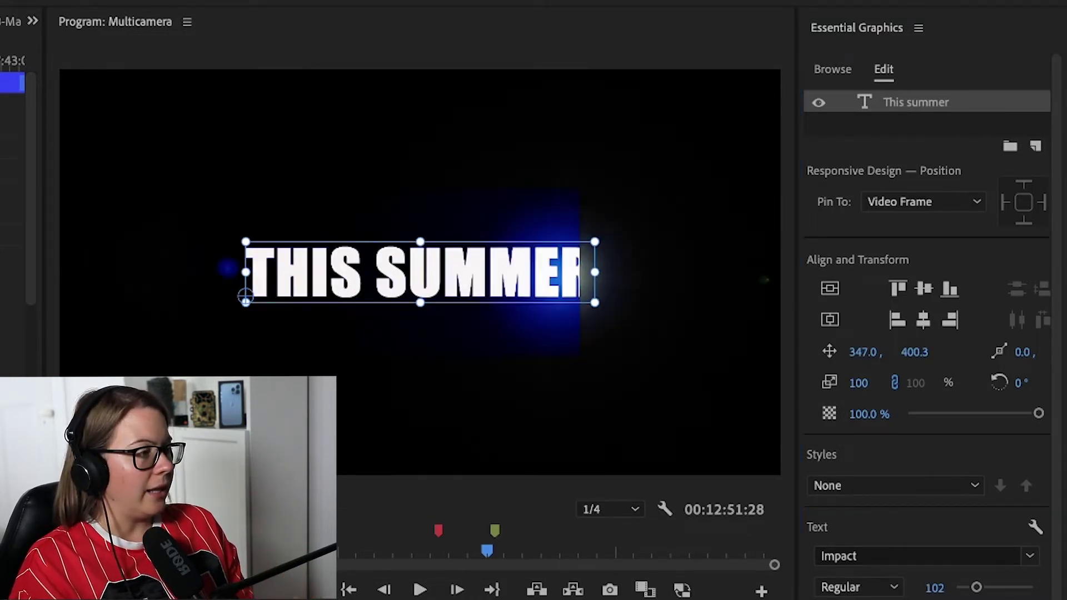
left_click(966, 485)
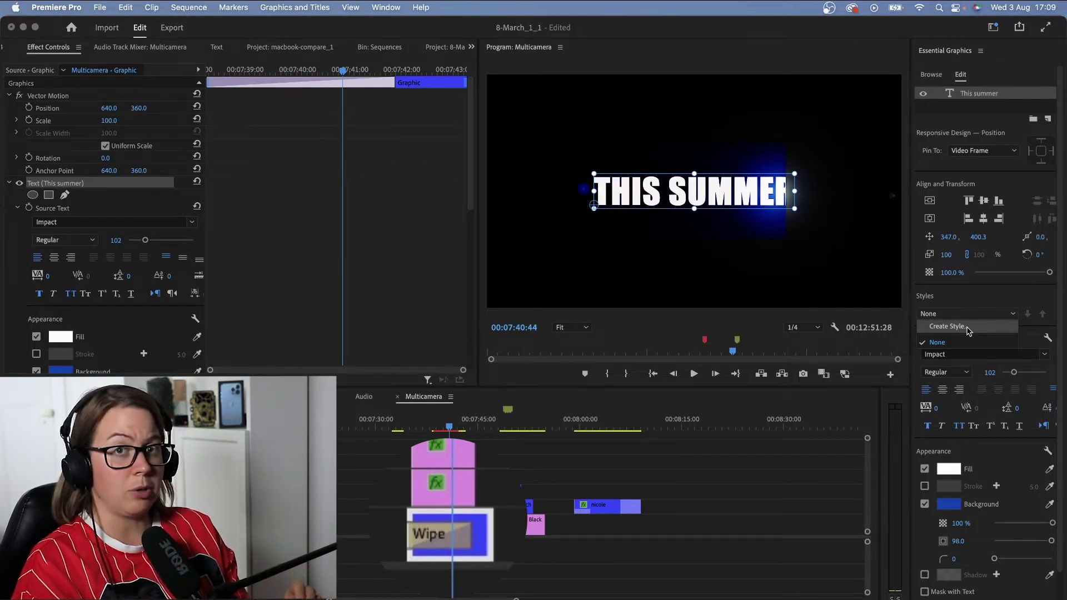
Create a text style named 'Youtube' from the THIS SUMMER title's formatting.
left_click(956, 327)
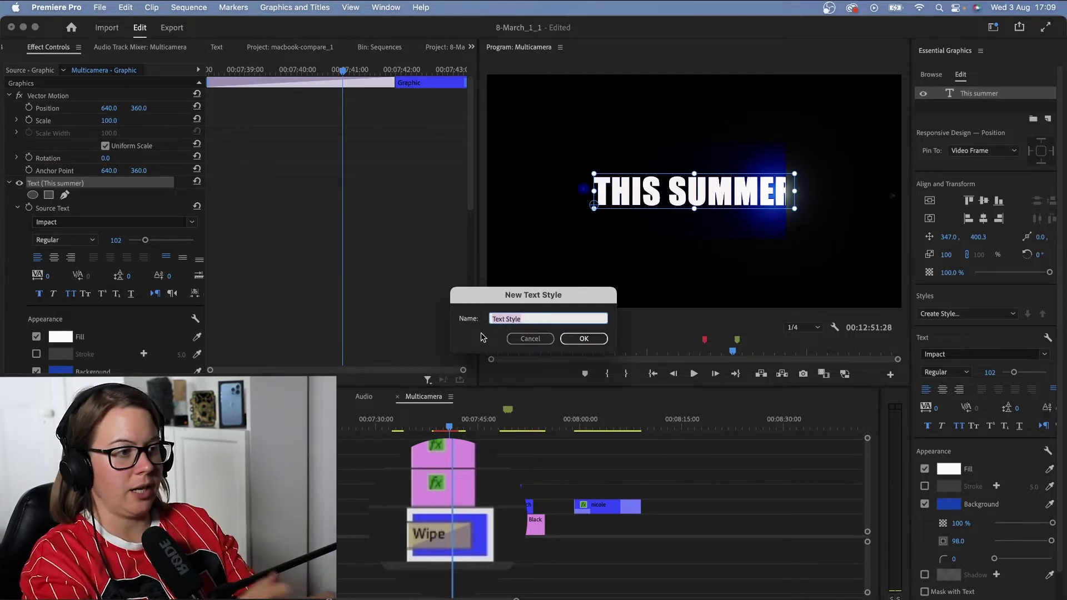
type("Youtube")
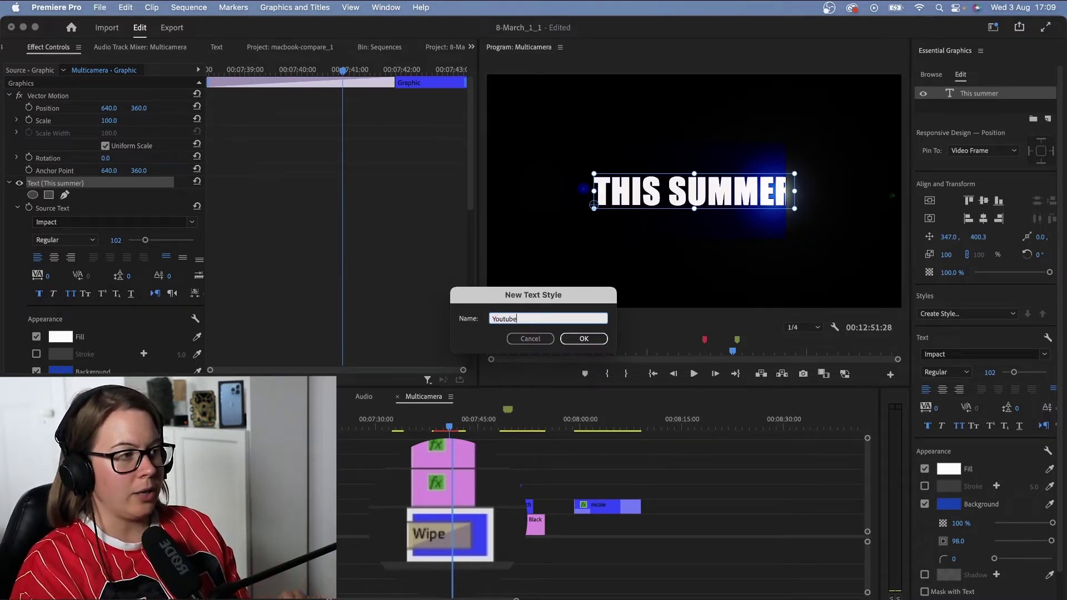
left_click(583, 339)
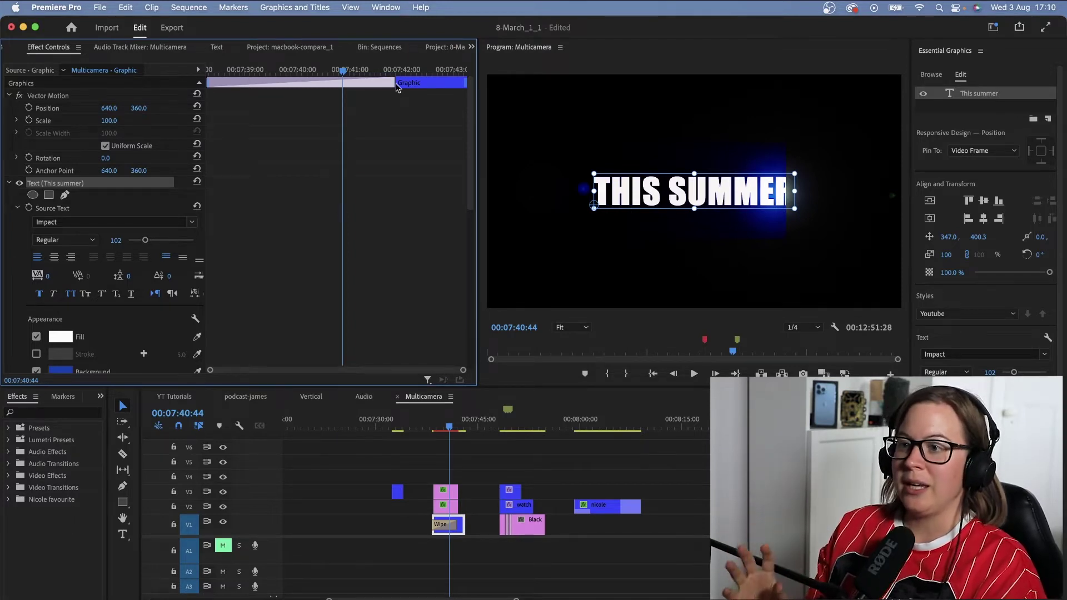
Show the 8-March_1_1 project bin in Icon View and locate the Youtube style item.
left_click(307, 48)
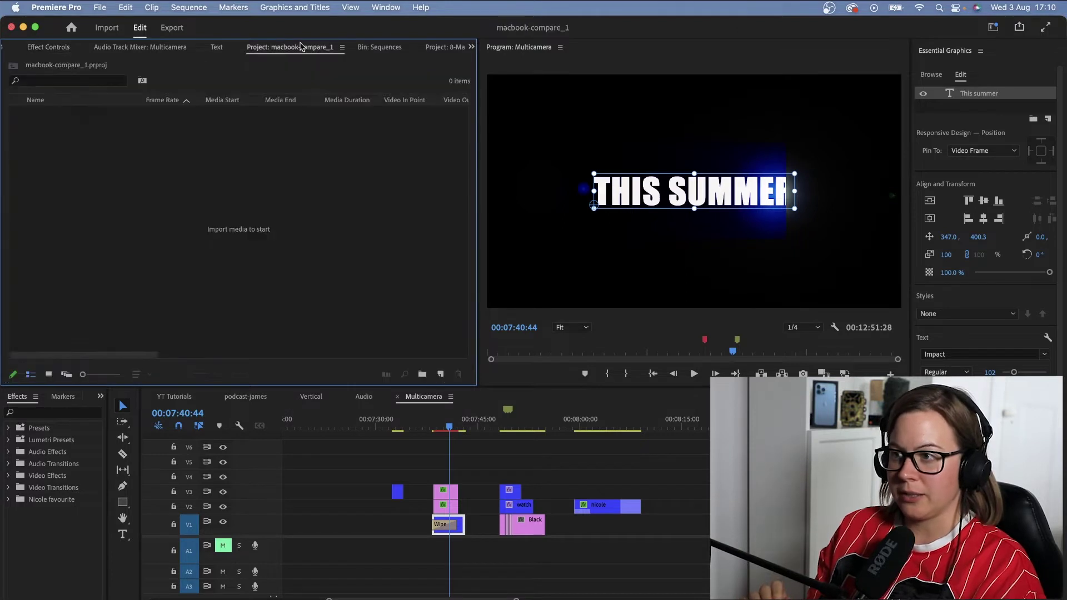
left_click(443, 48)
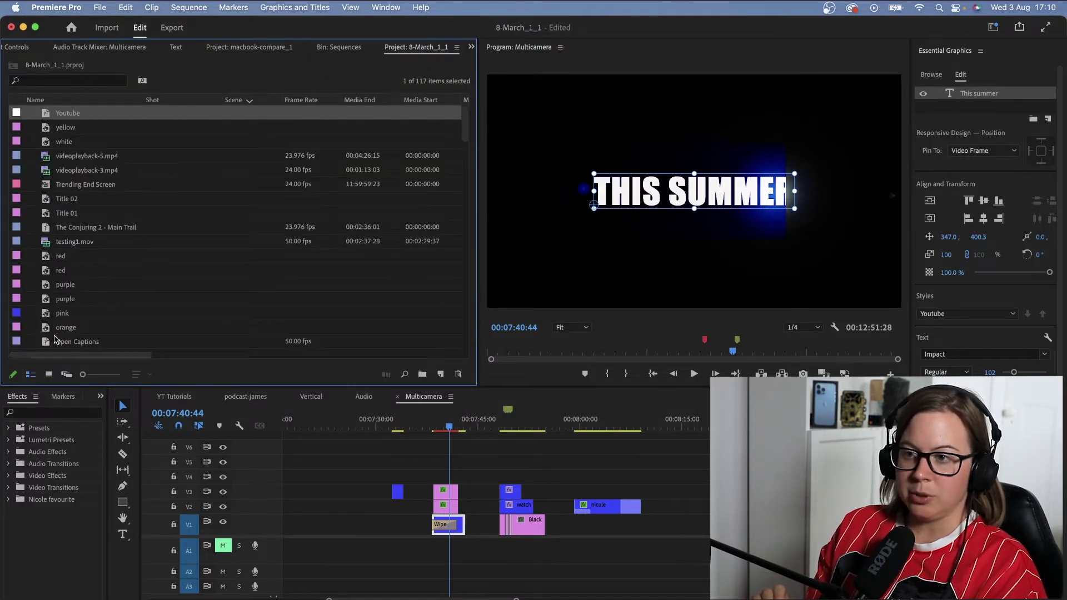
left_click(48, 373)
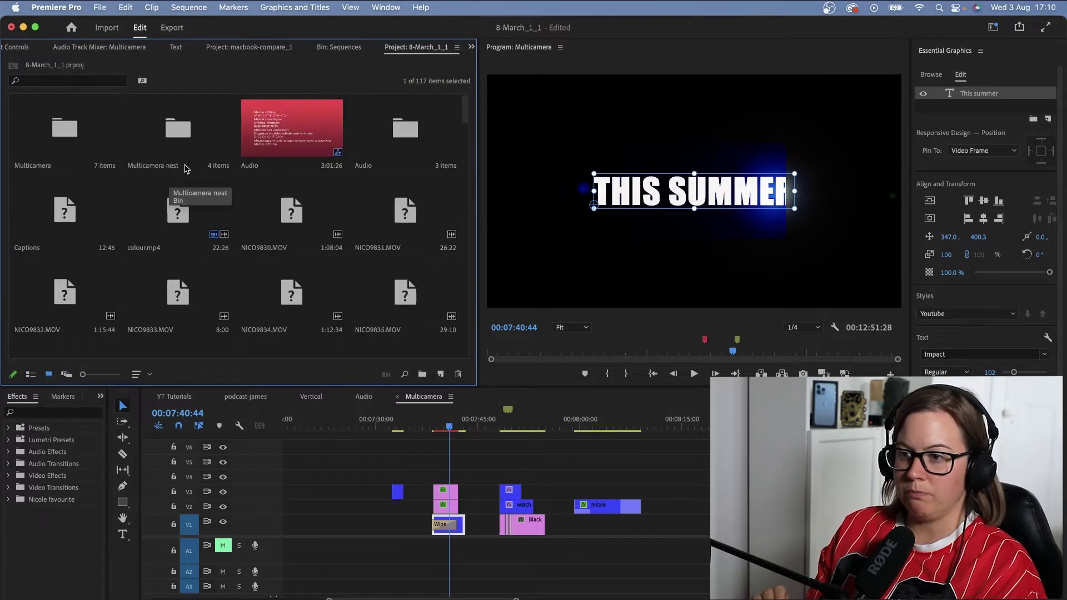
scroll(166, 339, "down", 15)
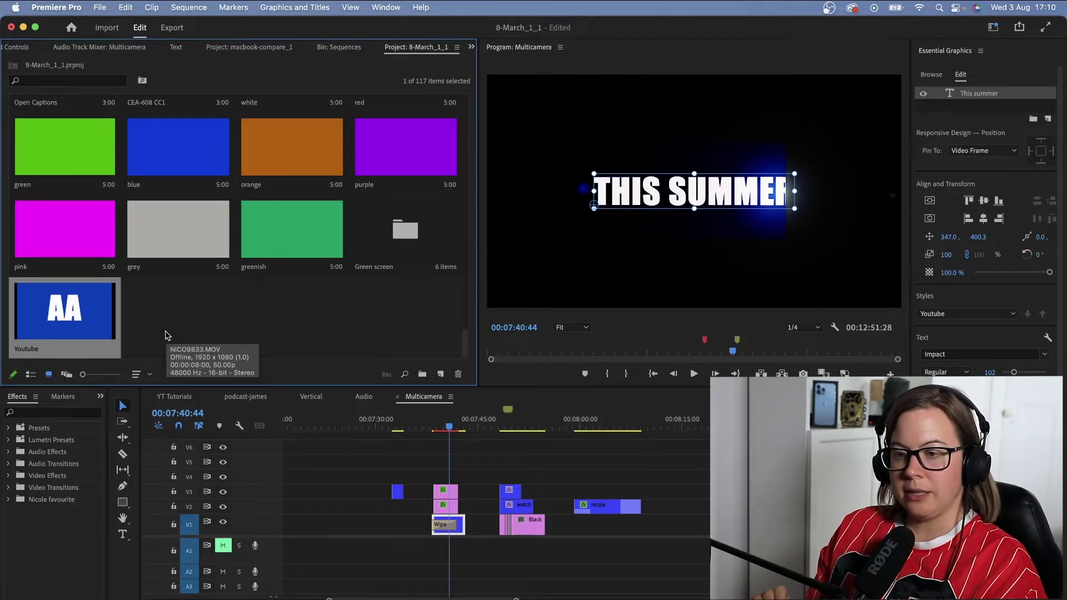
left_click(166, 335)
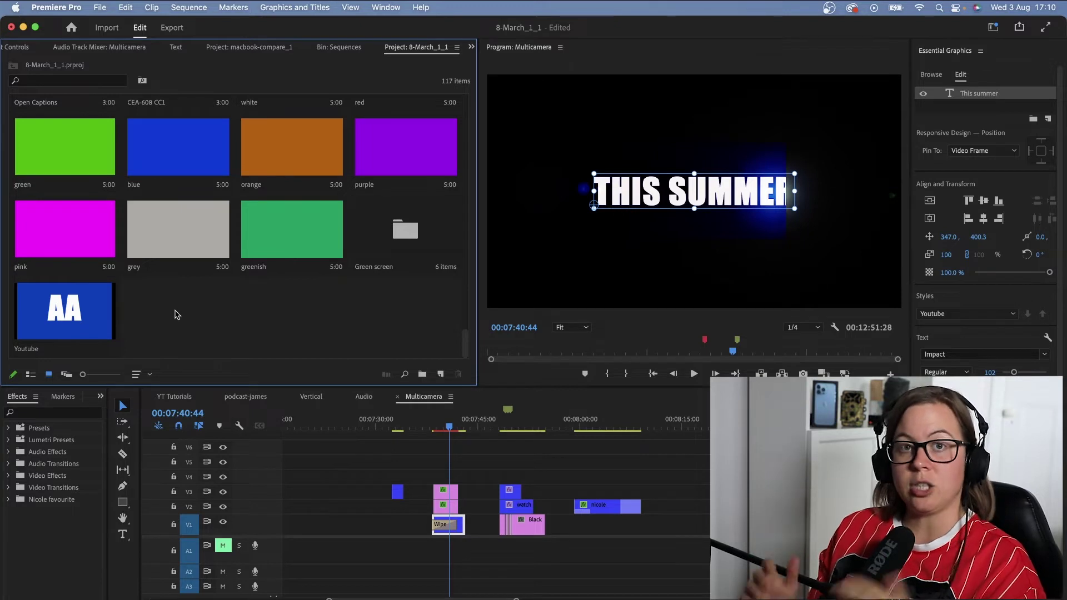
Apply the Youtube style to the nicole graphic clip in the Multicamera sequence.
left_click(68, 314)
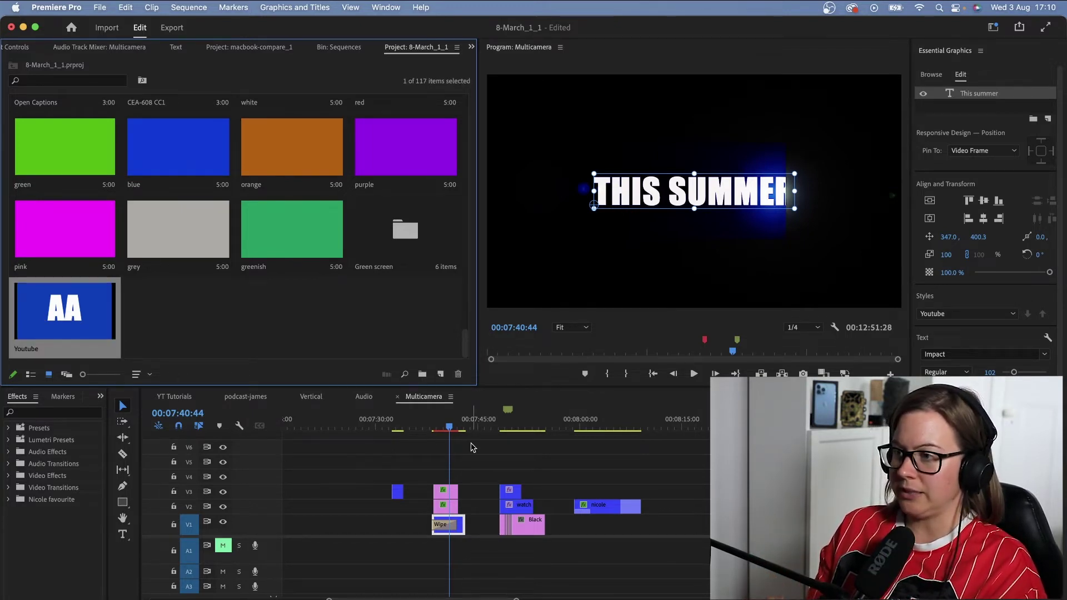
left_click(608, 423)
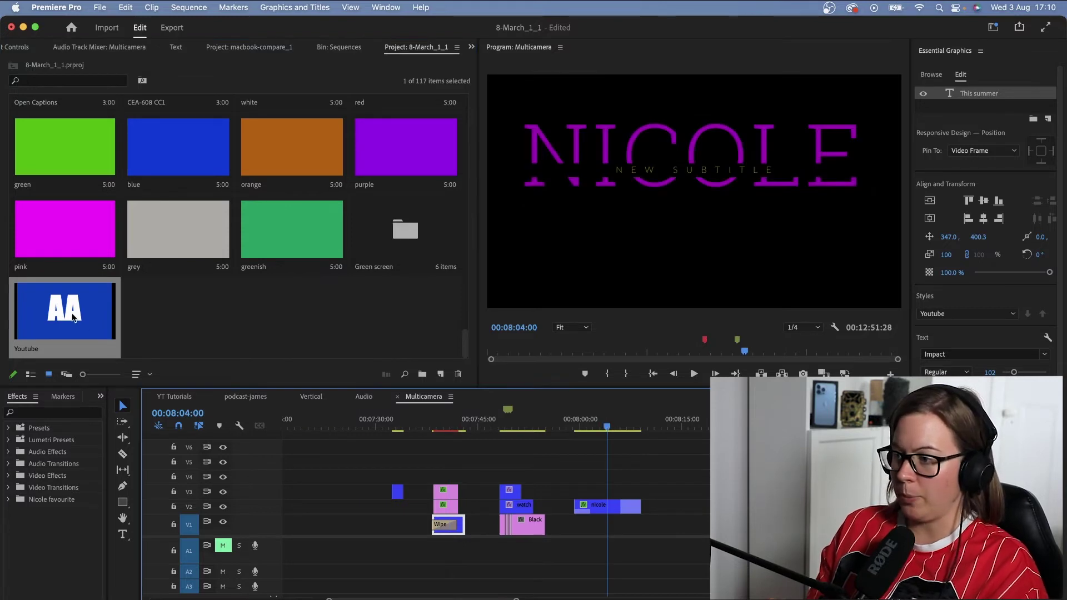
left_click_drag(73, 318, 600, 510)
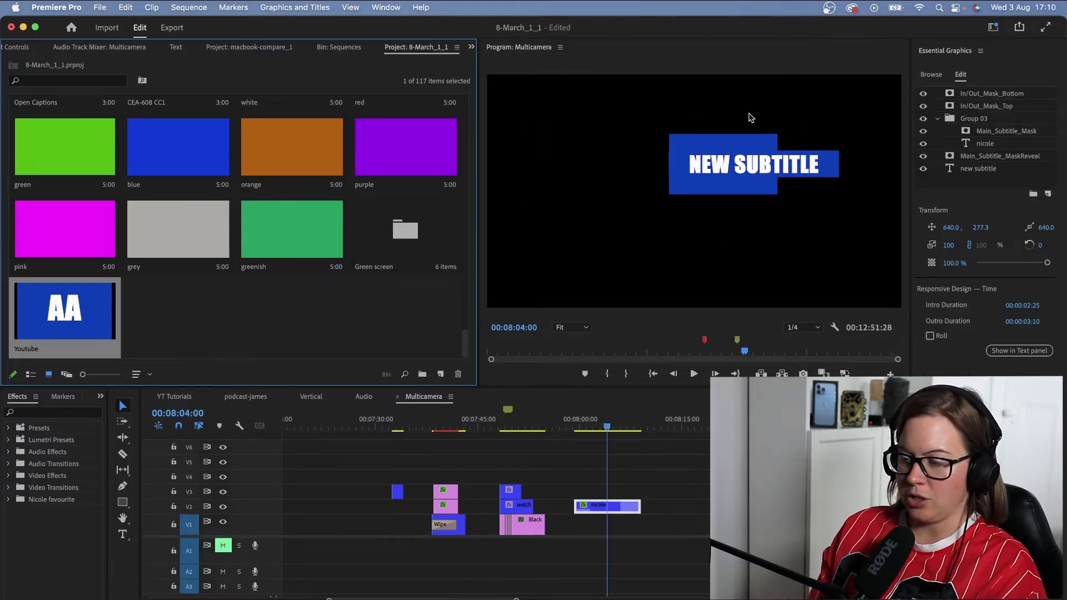
left_click(398, 429)
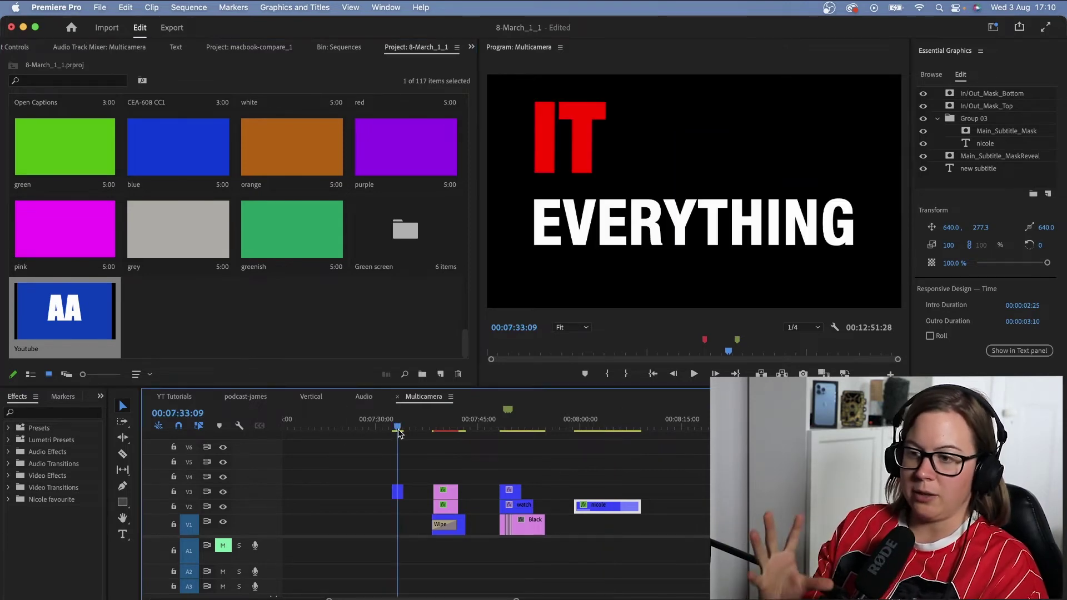
Apply the Youtube style to the three V2 caption clips in YT Tutorials and review them.
left_click(179, 400)
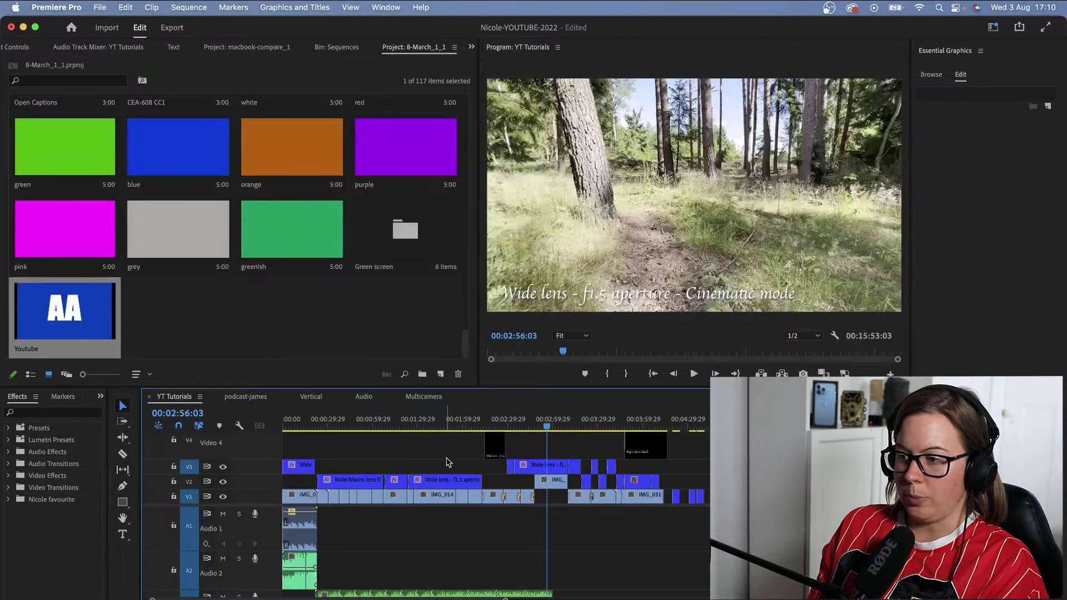
left_click(439, 426)
left_click_drag(428, 457, 340, 484)
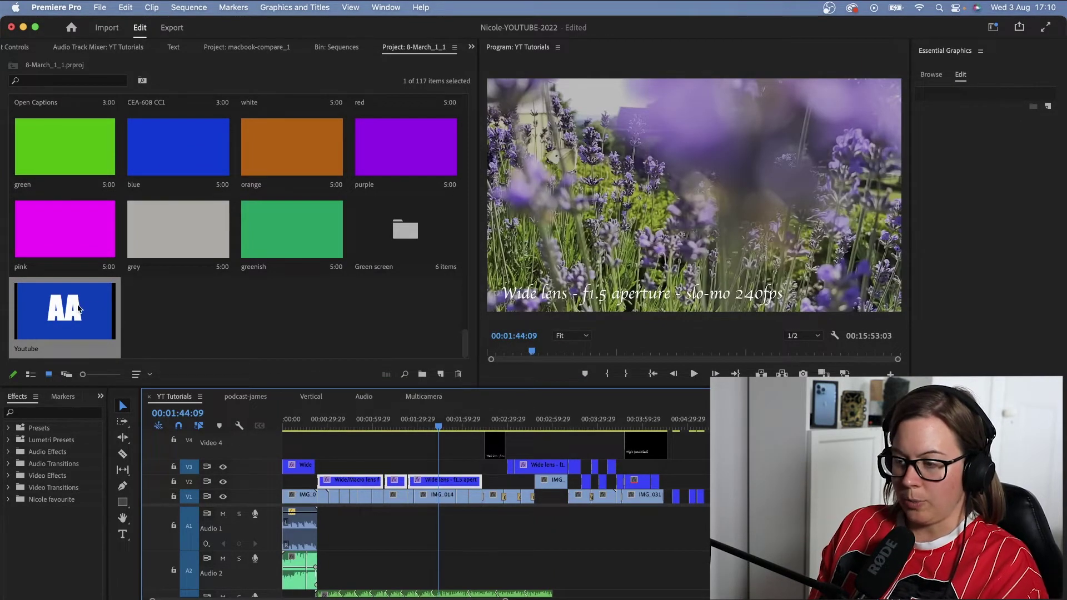
left_click_drag(79, 307, 359, 482)
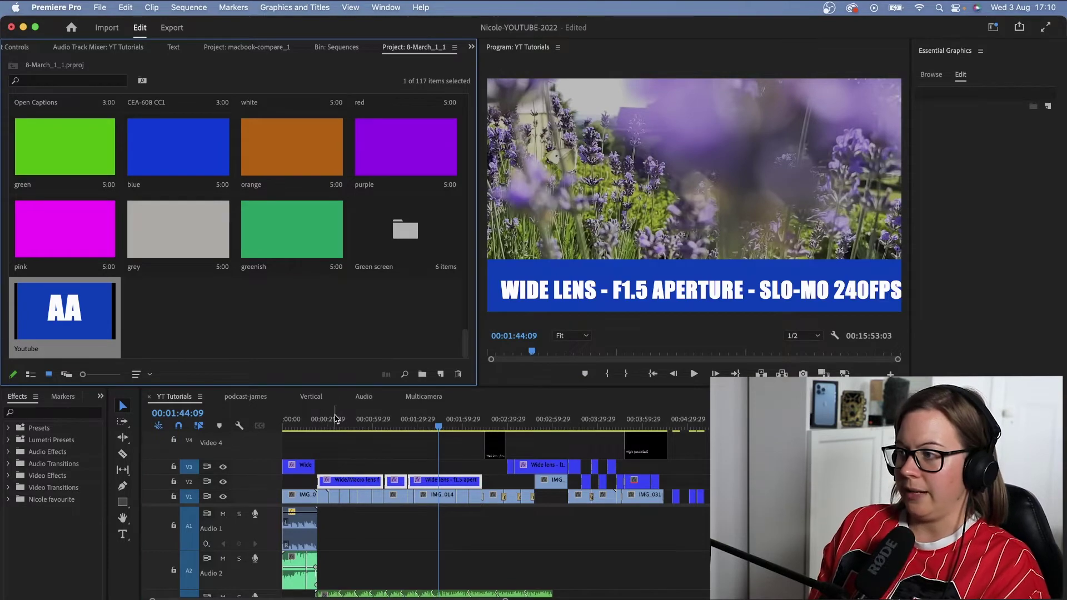
mouse_move(428, 426)
left_mouse_down()
mouse_move(381, 426)
mouse_move(438, 421)
left_mouse_up()
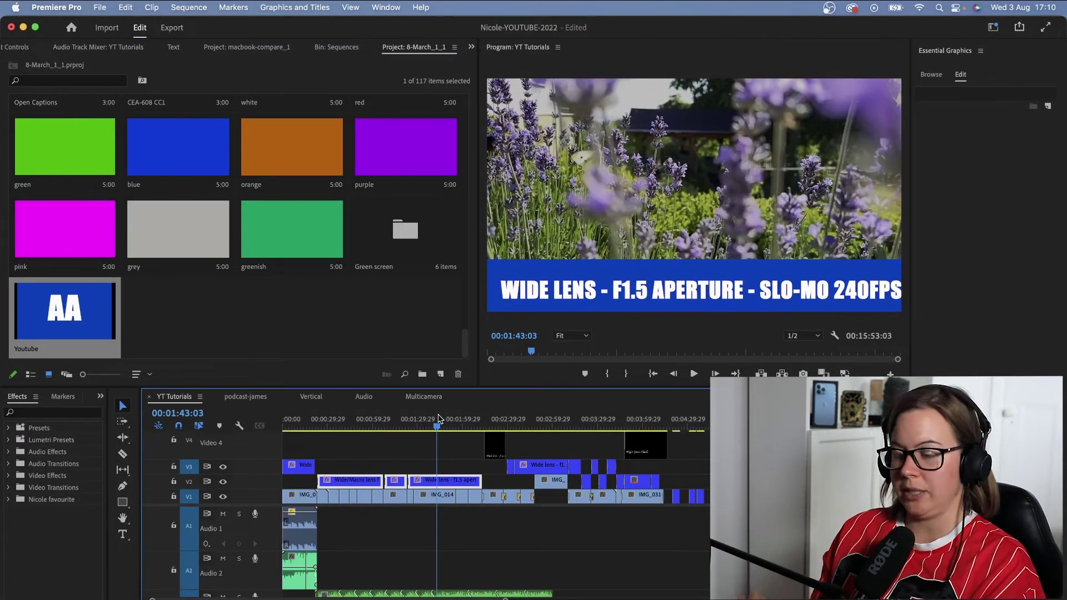
left_click(453, 420)
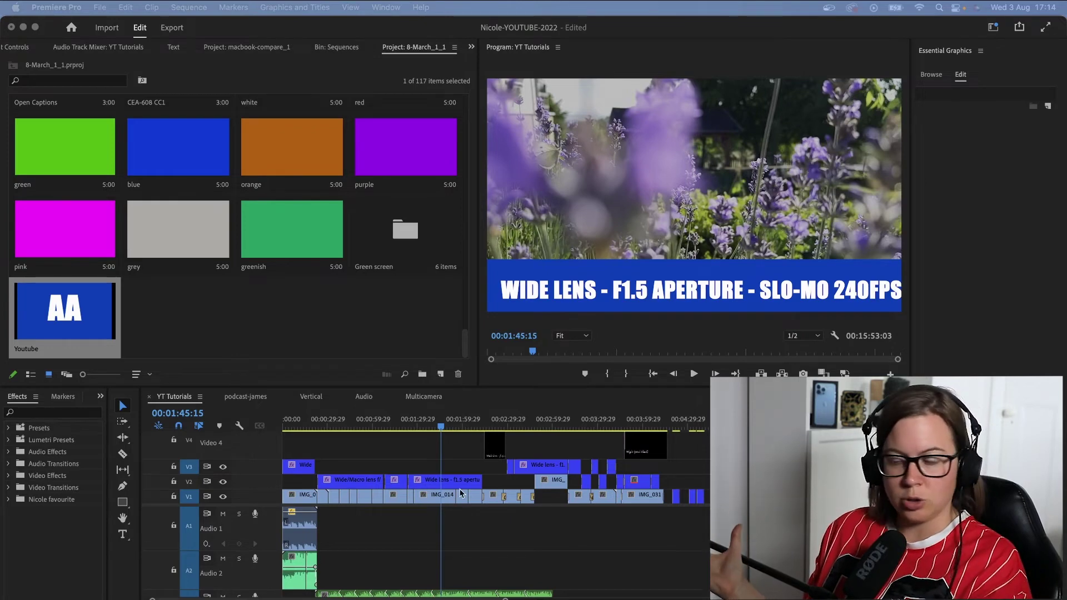
left_click(444, 428)
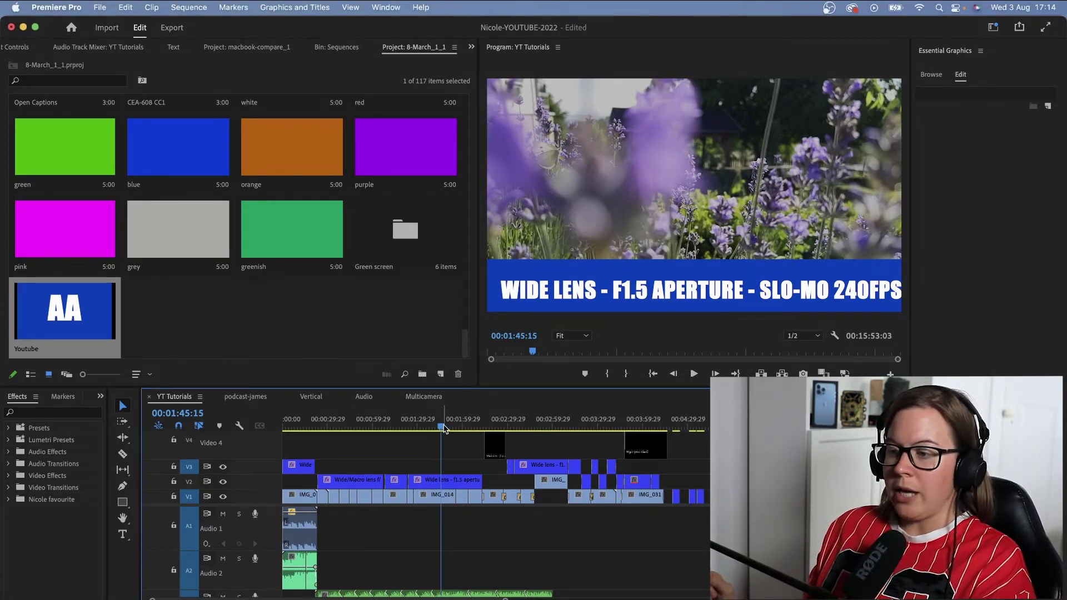
Lower the This summer layer to font size 87 and push it to the Youtube style.
left_click(424, 397)
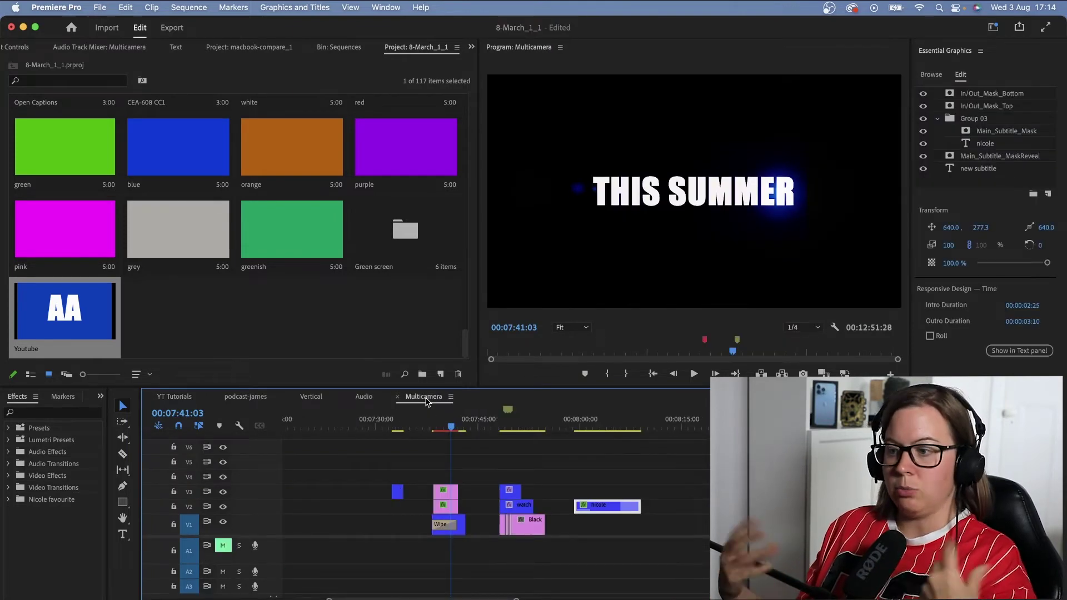
left_click(460, 524)
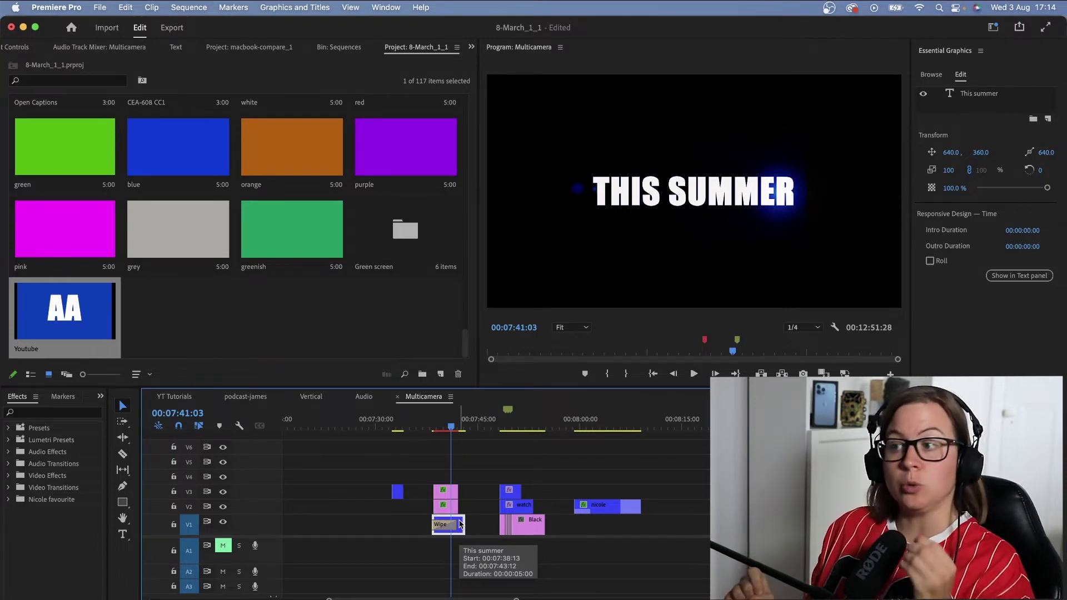
left_click(978, 93)
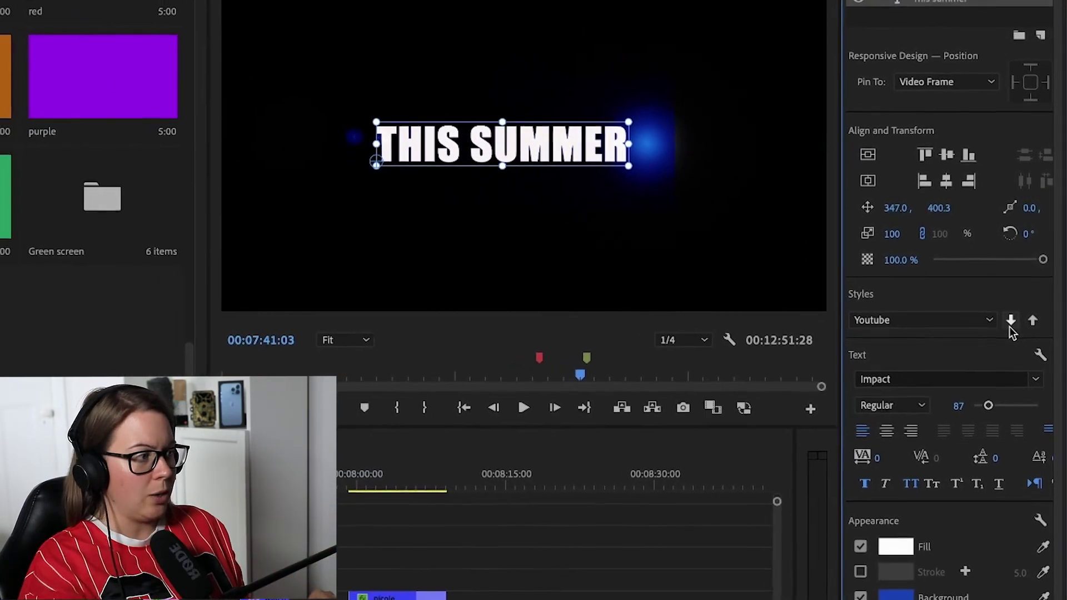
left_click(1038, 316)
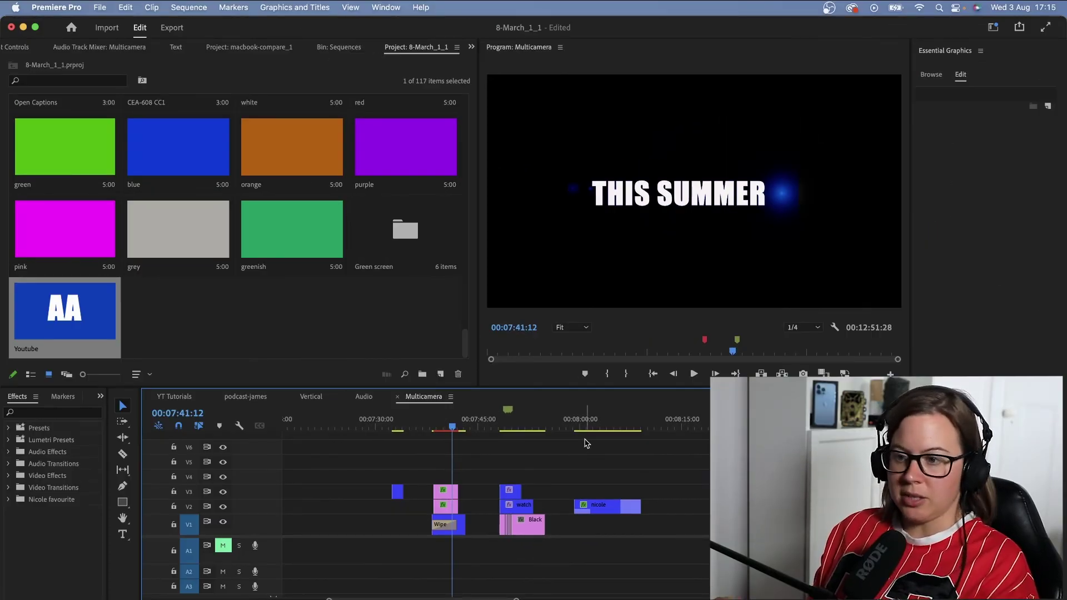
left_click(613, 425)
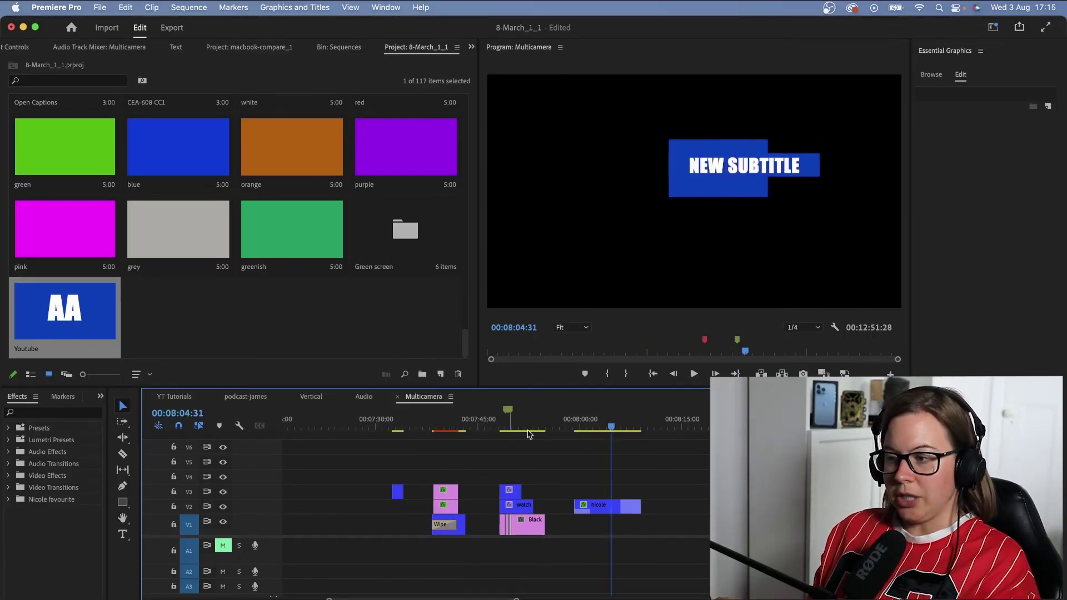
left_click(173, 396)
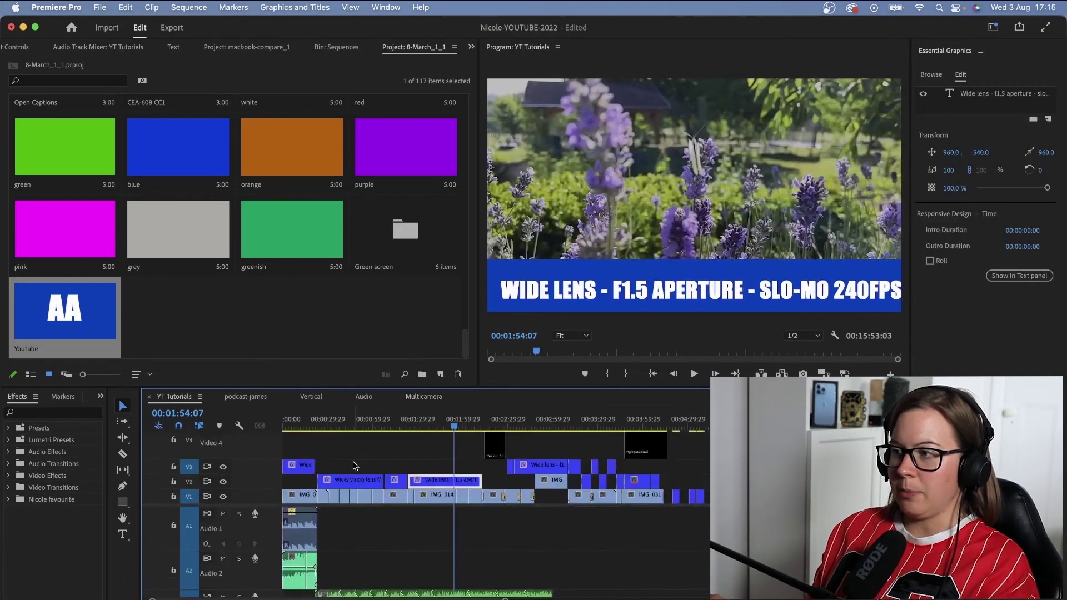
left_click(445, 429)
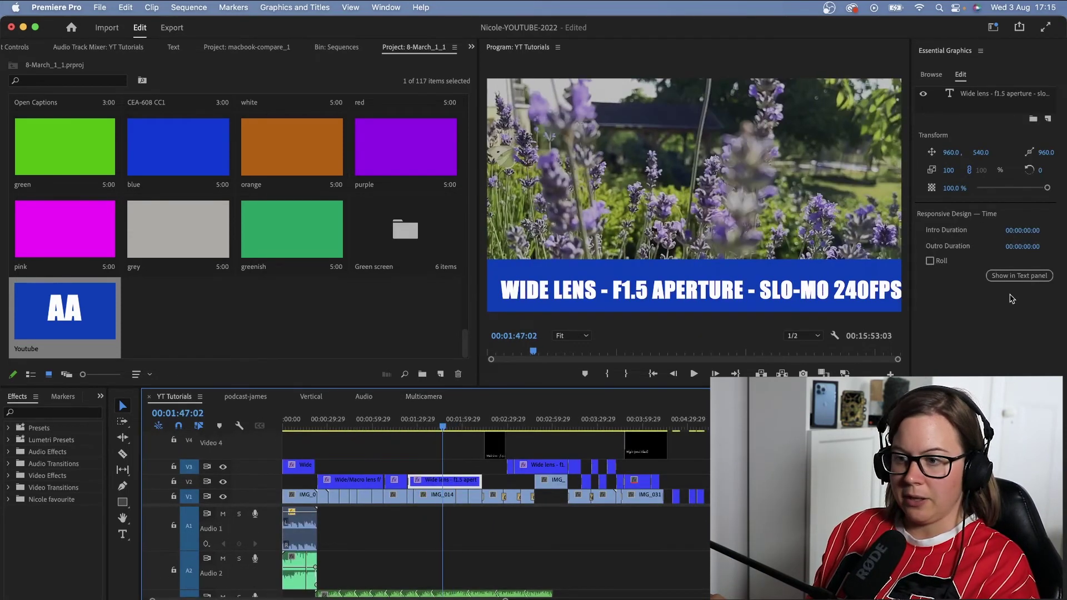
left_click(984, 98)
left_click(987, 96)
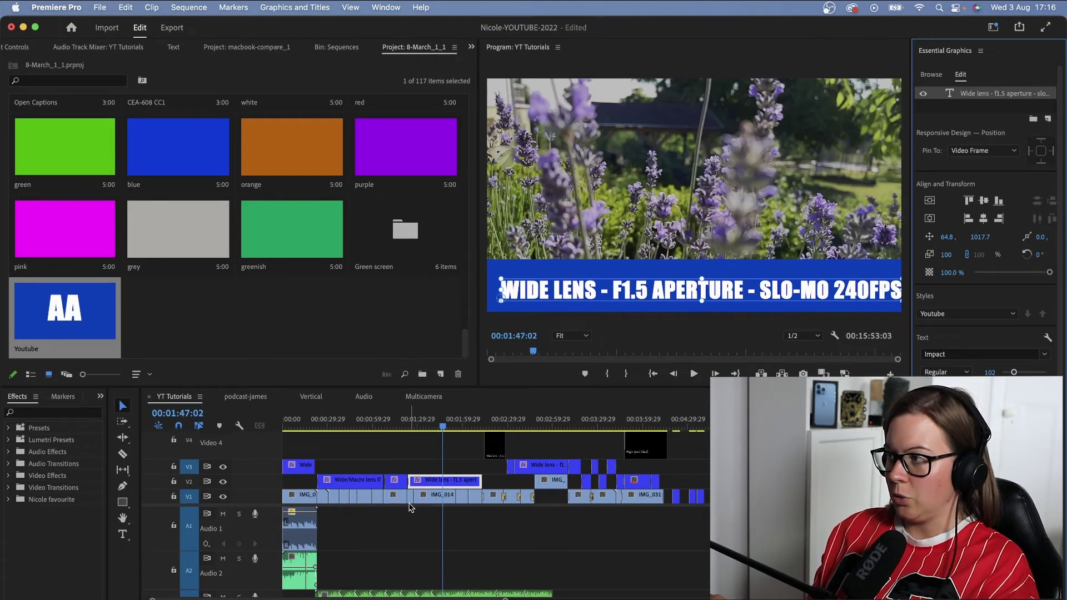
left_click(428, 398)
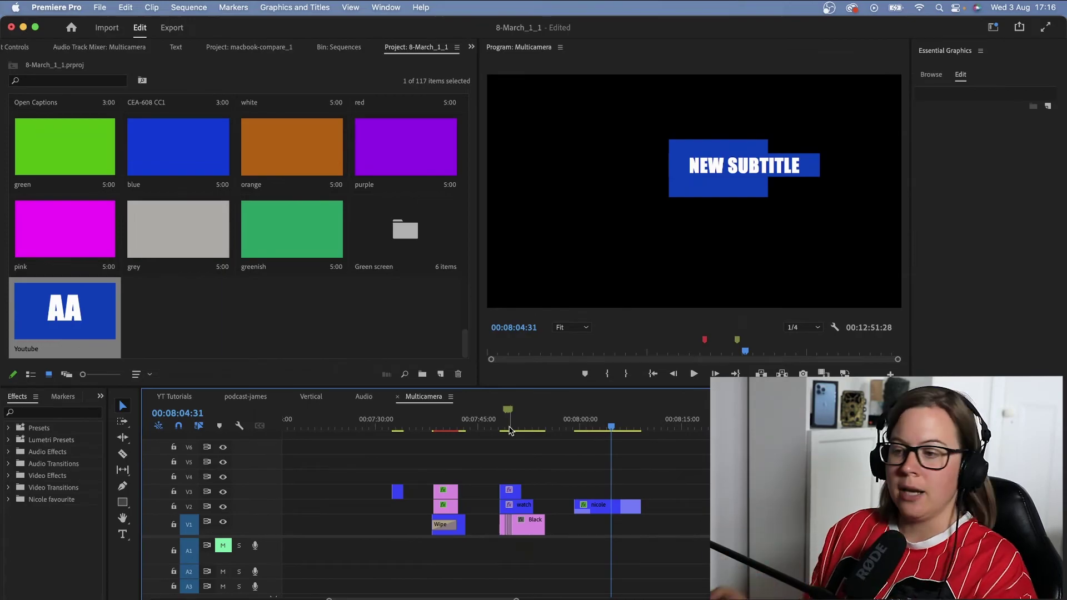